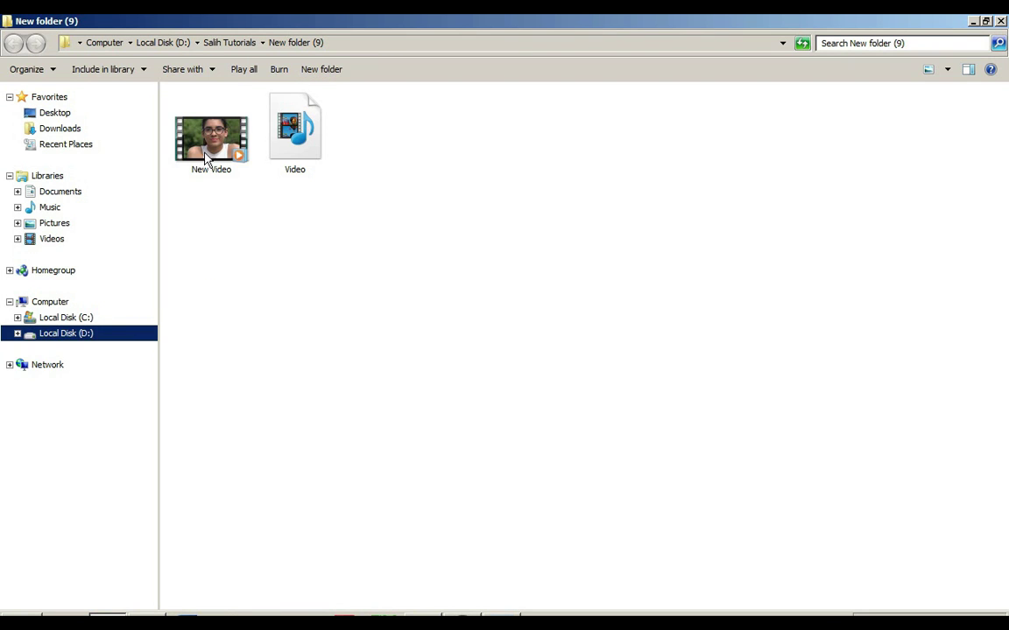
# Step: Import New Video into the media library and place it on track 1
pyautogui.moveTo(209, 154); pyautogui.dragTo(468, 577)
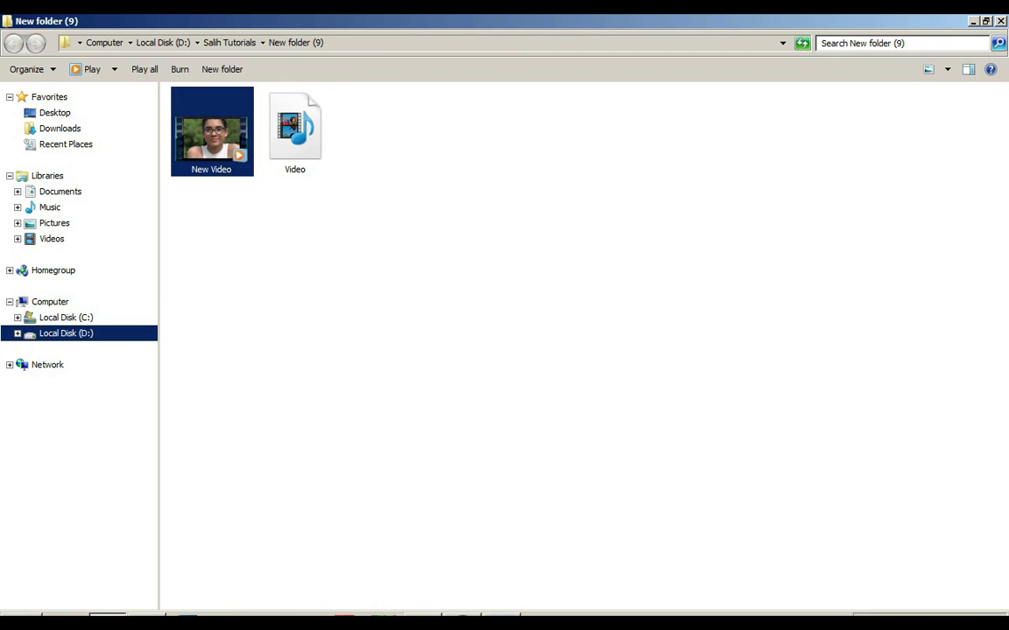
pyautogui.moveTo(423, 617); pyautogui.dragTo(429, 258)
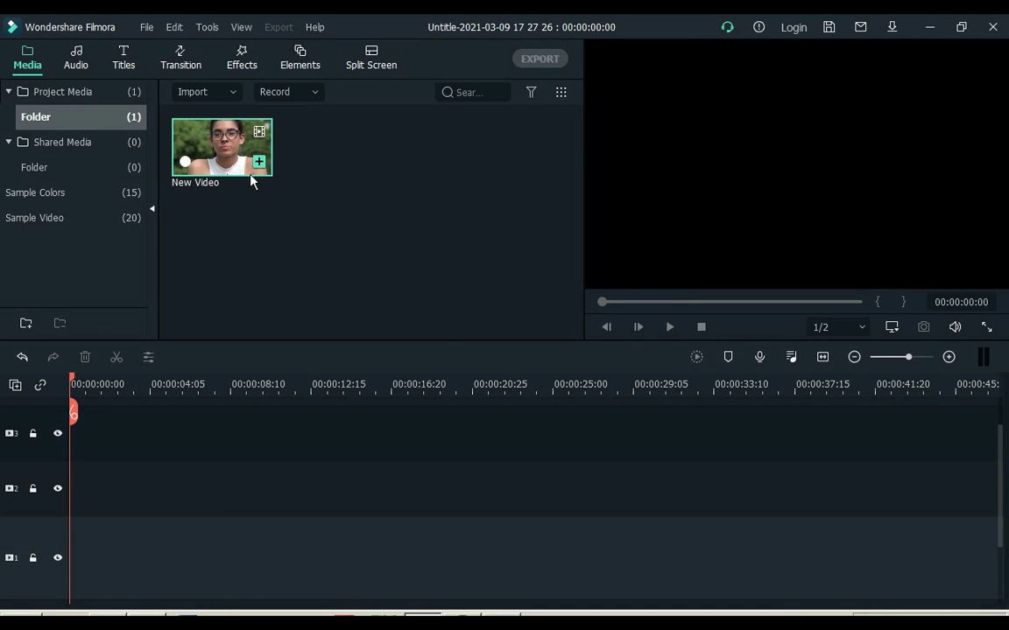
pyautogui.moveTo(232, 171); pyautogui.dragTo(81, 569)
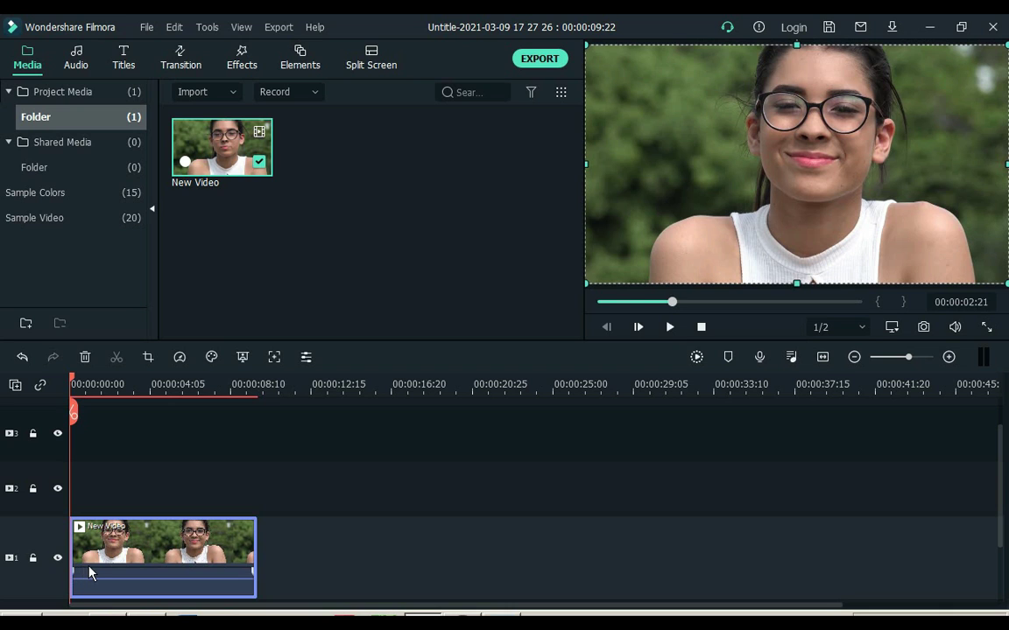
# Step: Play the clip, pause at 00:00:02:02, and capture a Snapshot still of that frame
pyautogui.press('space')
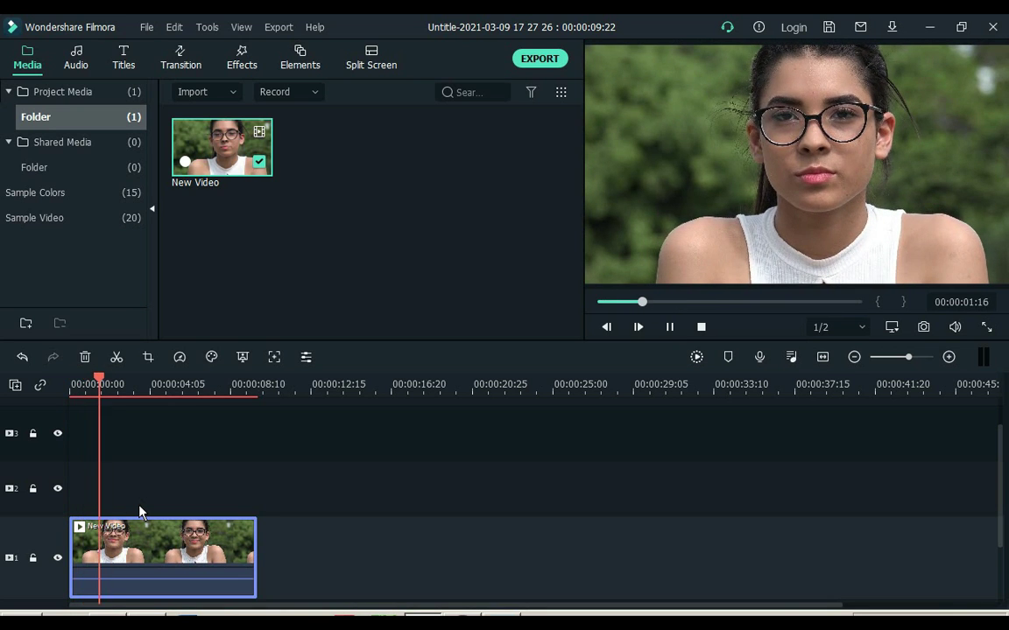
pyautogui.click(111, 382)
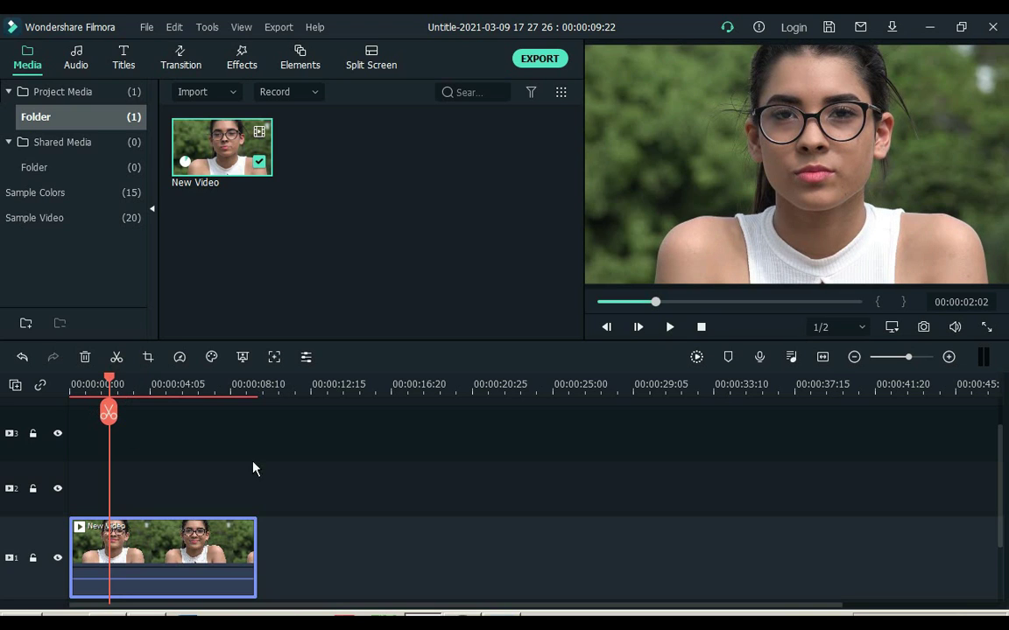
pyautogui.click(922, 326)
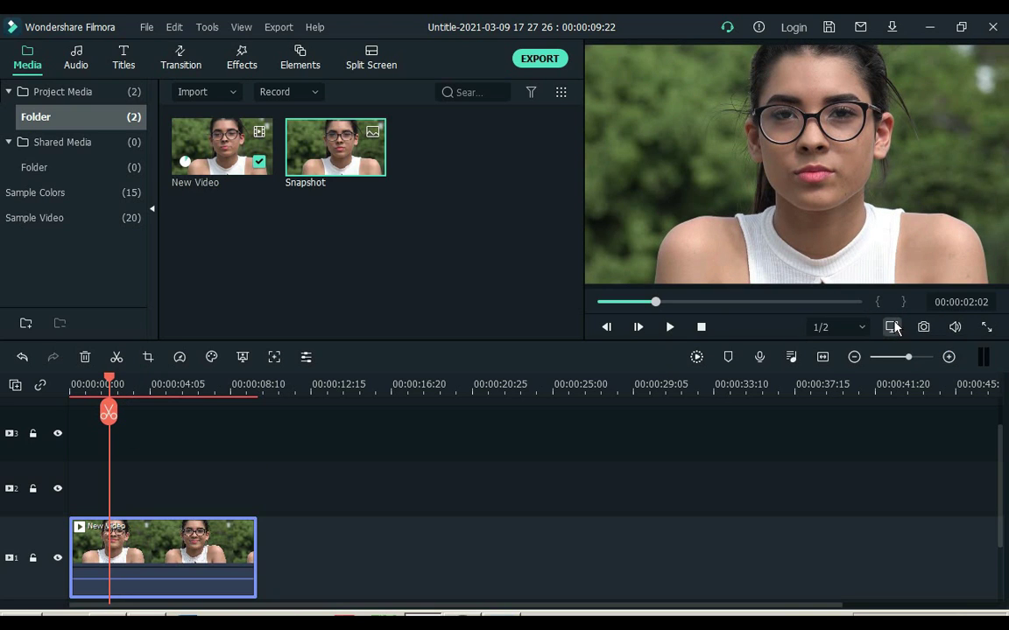
# Step: Browse to Documents > Wondershare > Wondershare Filmora > Snapshot in Windows Explorer
pyautogui.click(106, 616)
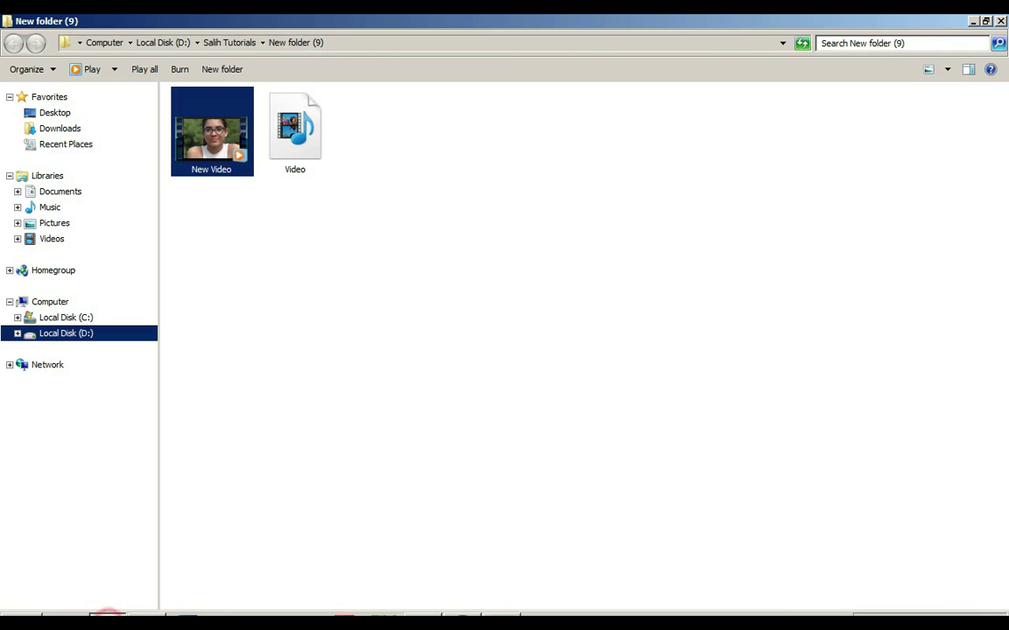
pyautogui.click(70, 192)
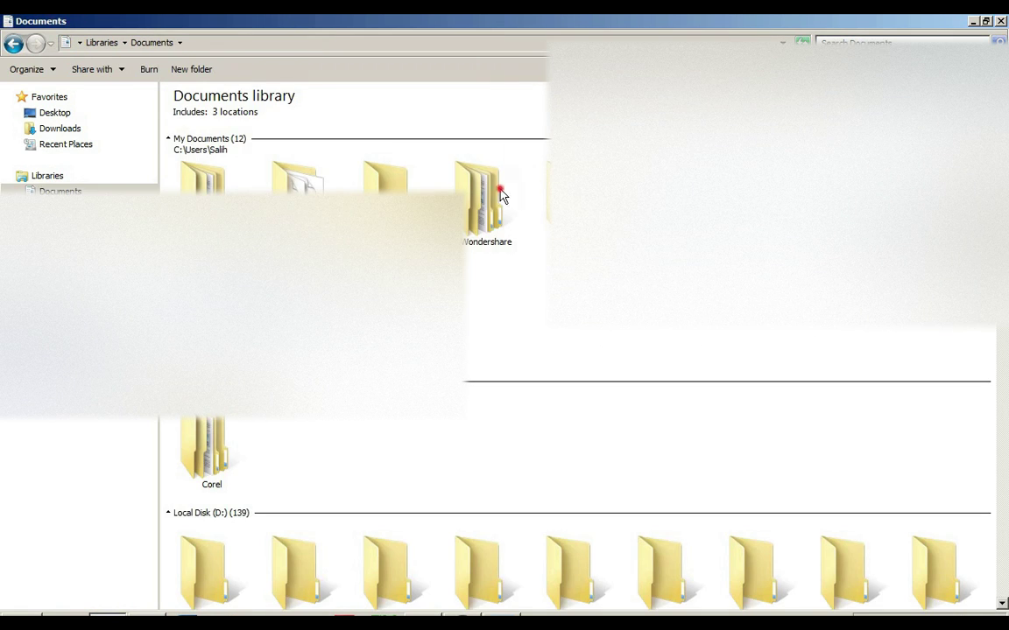
pyautogui.click(477, 194)
pyautogui.doubleClick(477, 195)
pyautogui.doubleClick(179, 206)
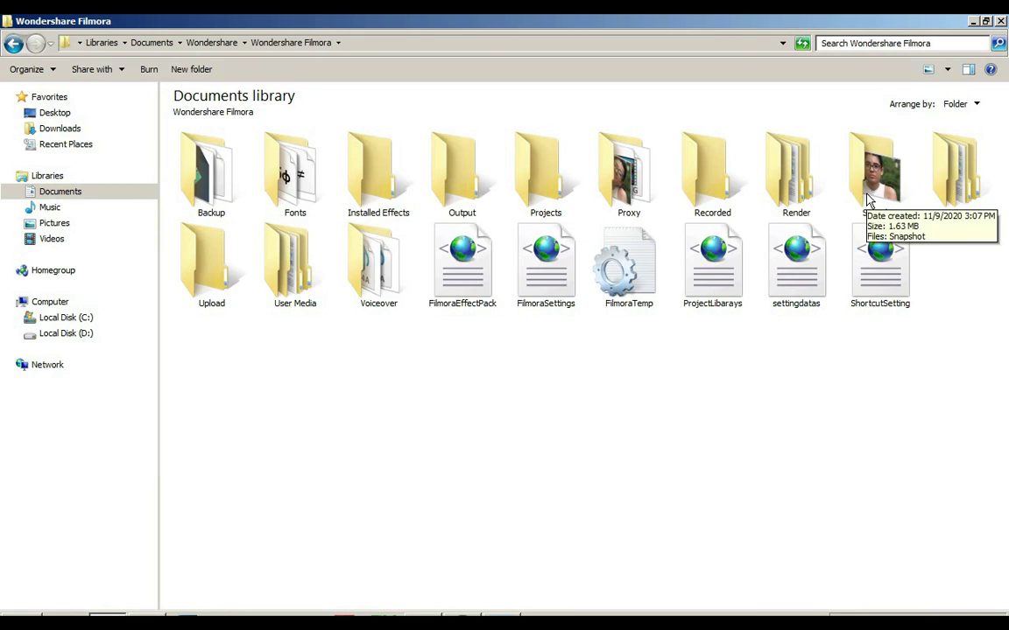
pyautogui.doubleClick(866, 200)
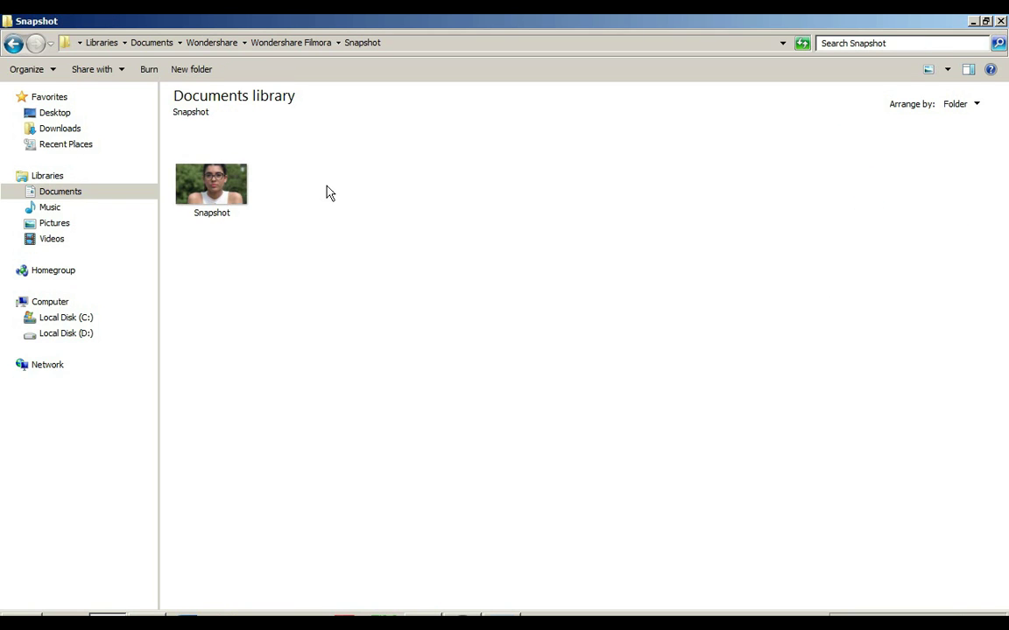
# Step: Preview Snapshot.png, then drag it into Photoshop to open it
pyautogui.doubleClick(232, 200)
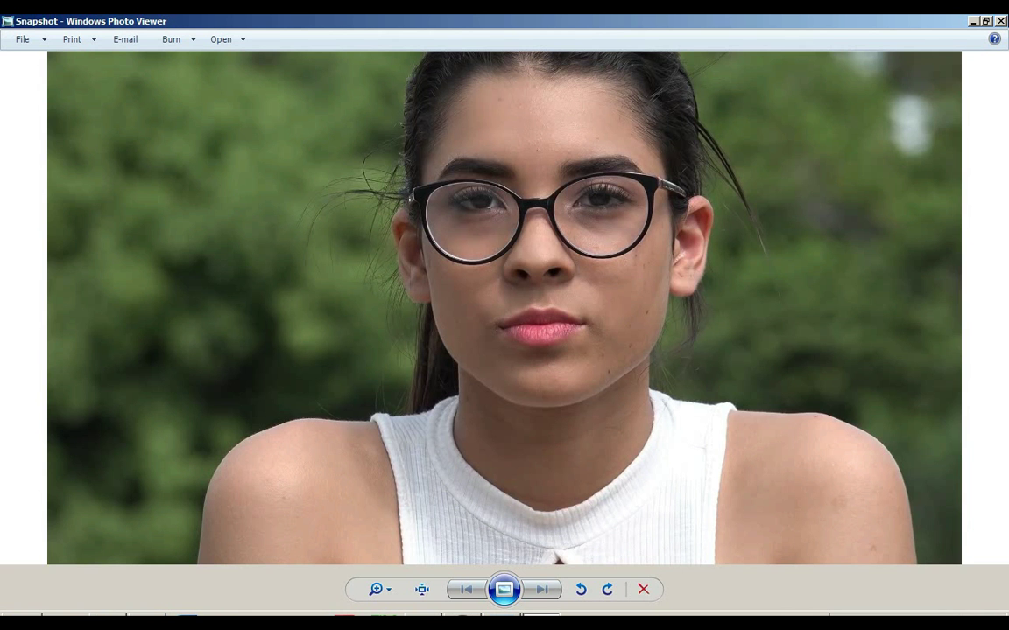
pyautogui.hotkey('alt', 'F4')
pyautogui.moveTo(207, 184); pyautogui.dragTo(521, 290)
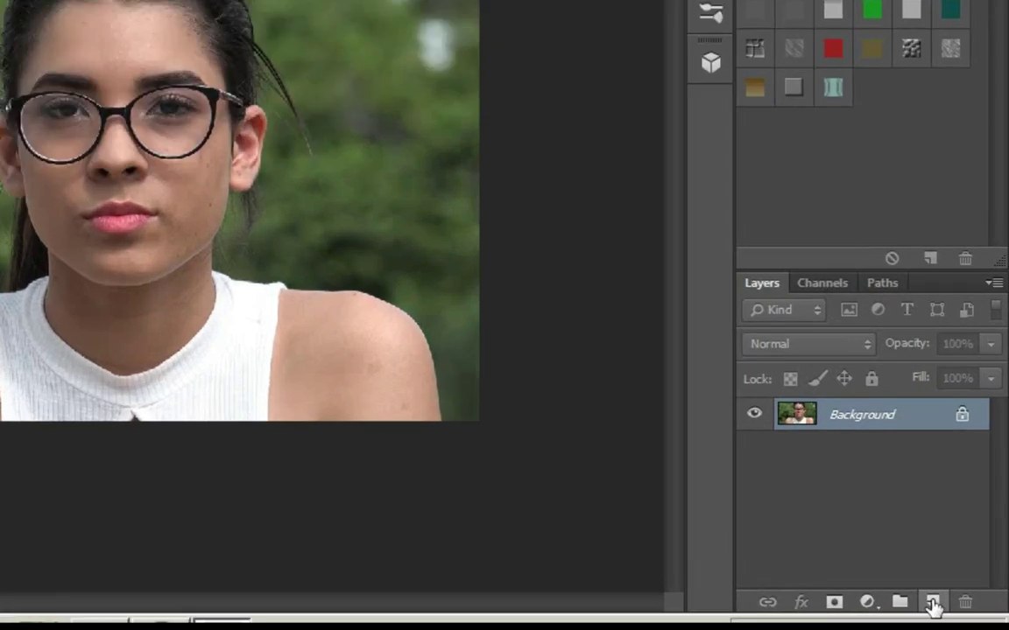
# Step: Add a new empty Layer 1 and set the foreground colour to white
pyautogui.click(959, 602)
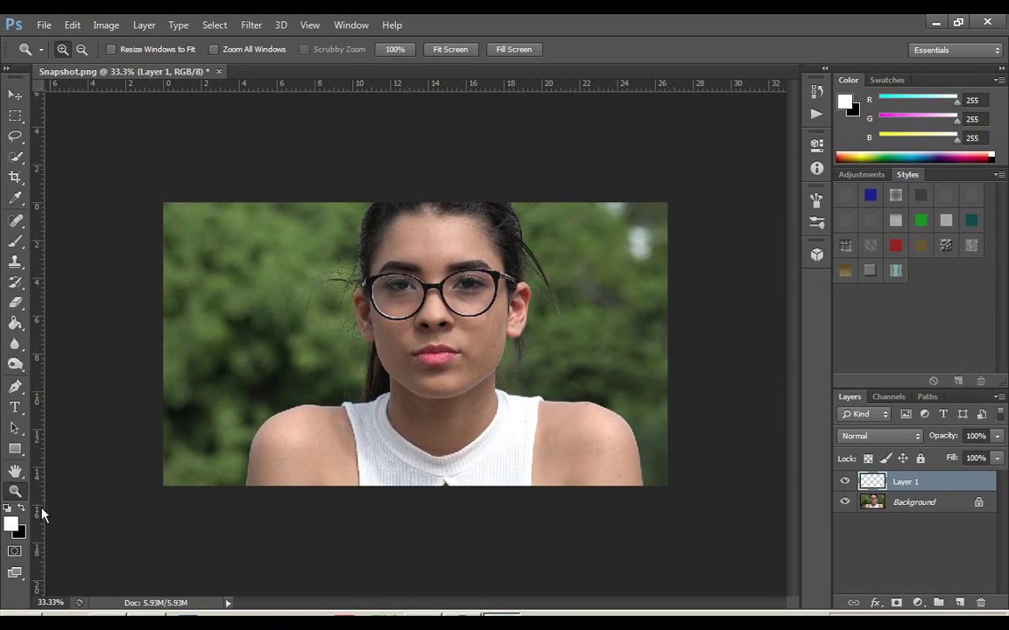
pyautogui.click(10, 525)
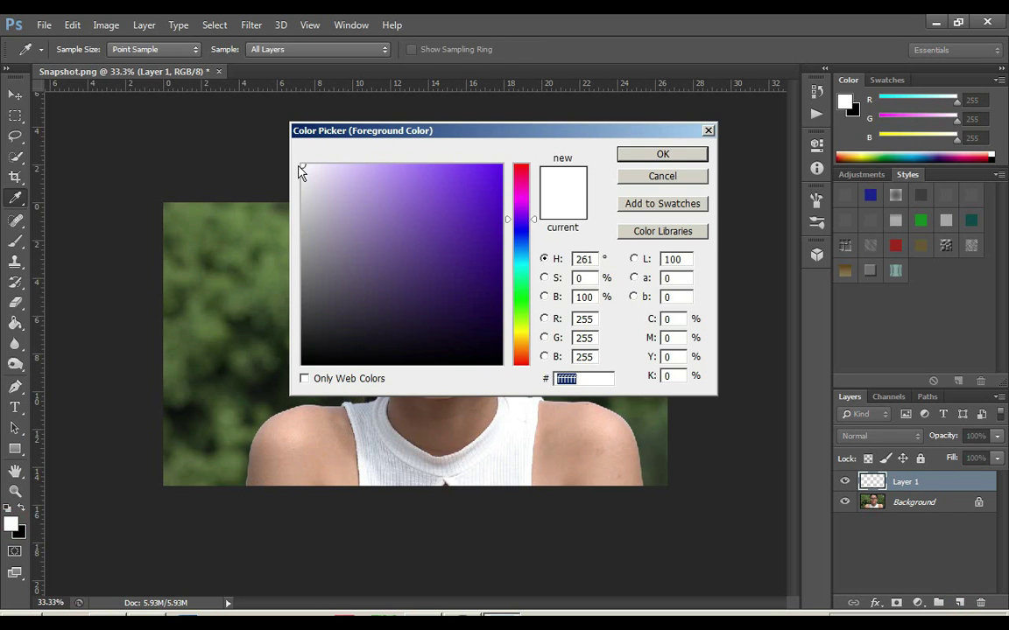
pyautogui.click(638, 154)
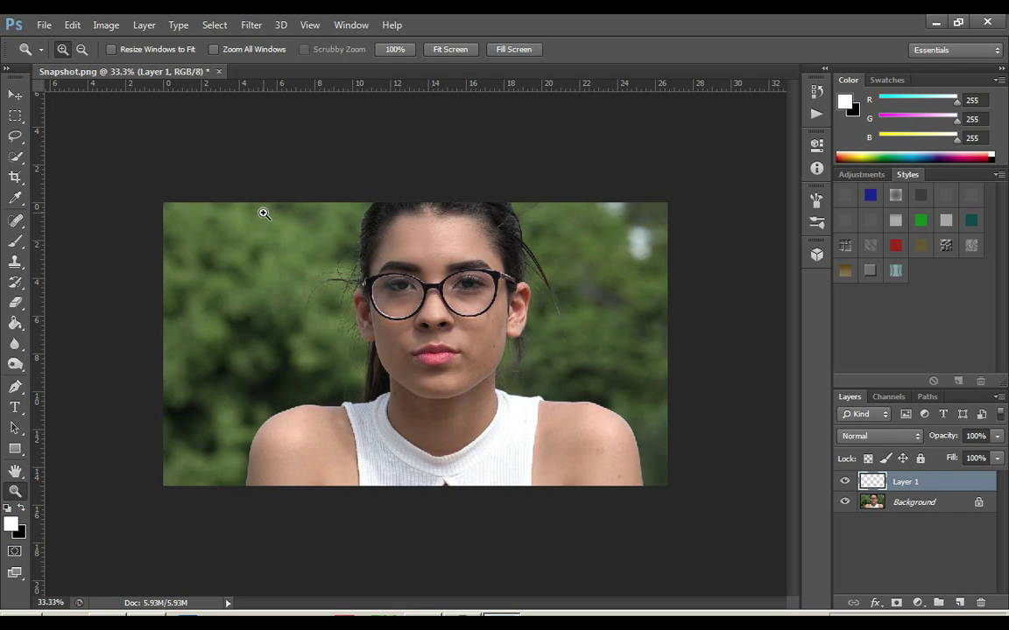
# Step: Select the Brush Tool and check it is 15 px with 0% hardness
pyautogui.click(15, 241)
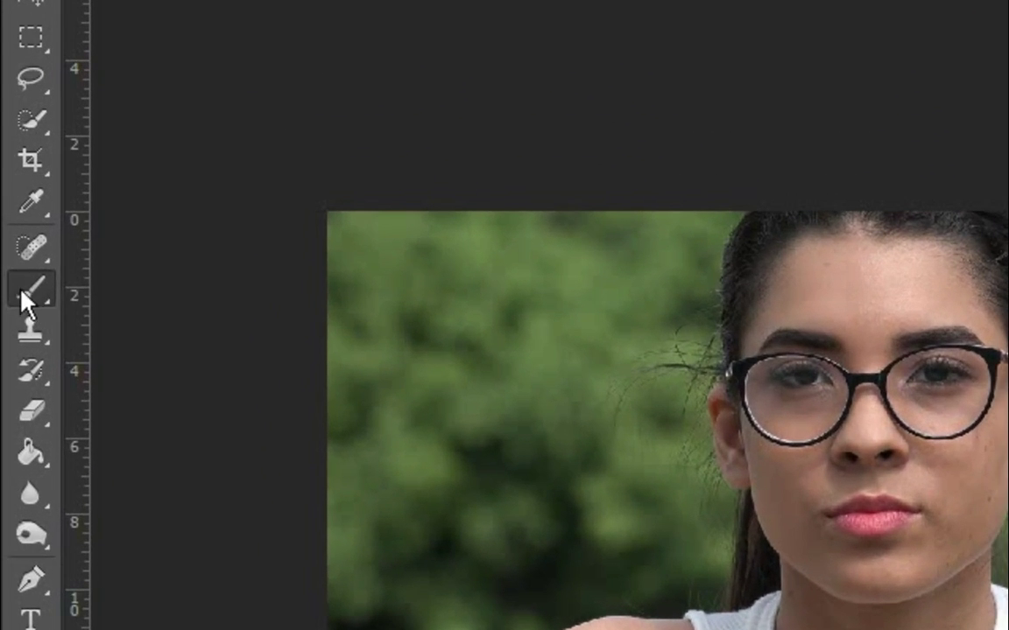
pyautogui.rightClick(18, 245)
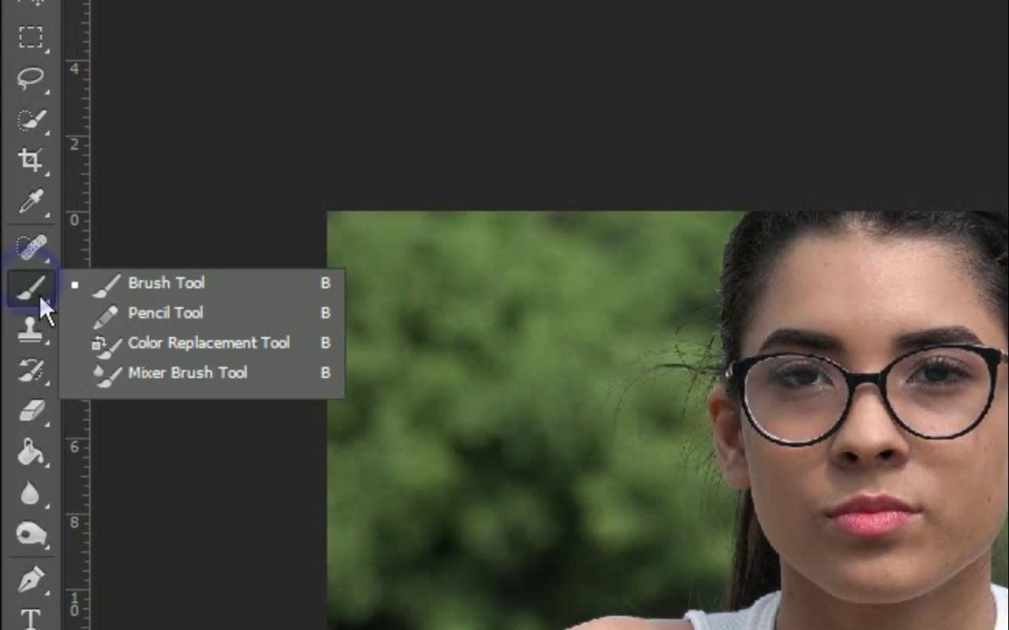
pyautogui.click(138, 285)
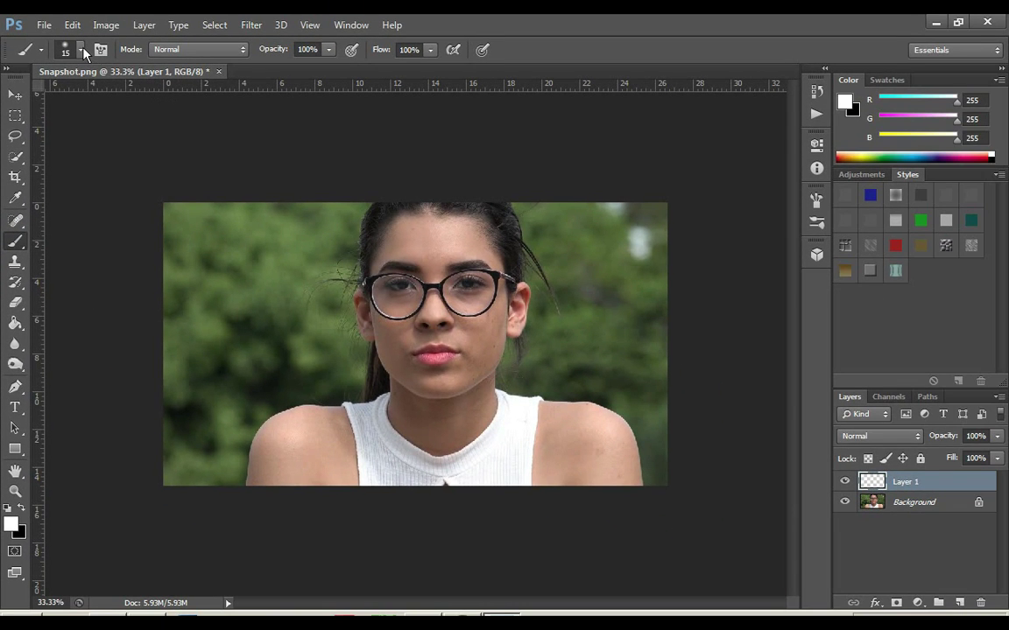
pyautogui.click(82, 50)
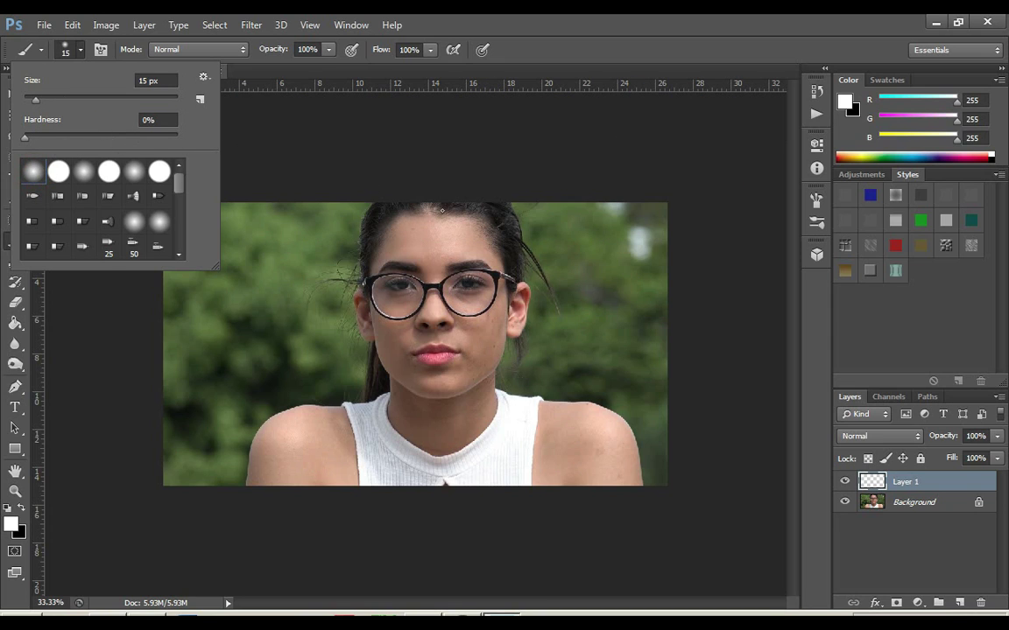
# Step: Enable Shape Dynamics in the Brush panel, keeping Size Jitter controlled by Pen Pressure
pyautogui.click(353, 25)
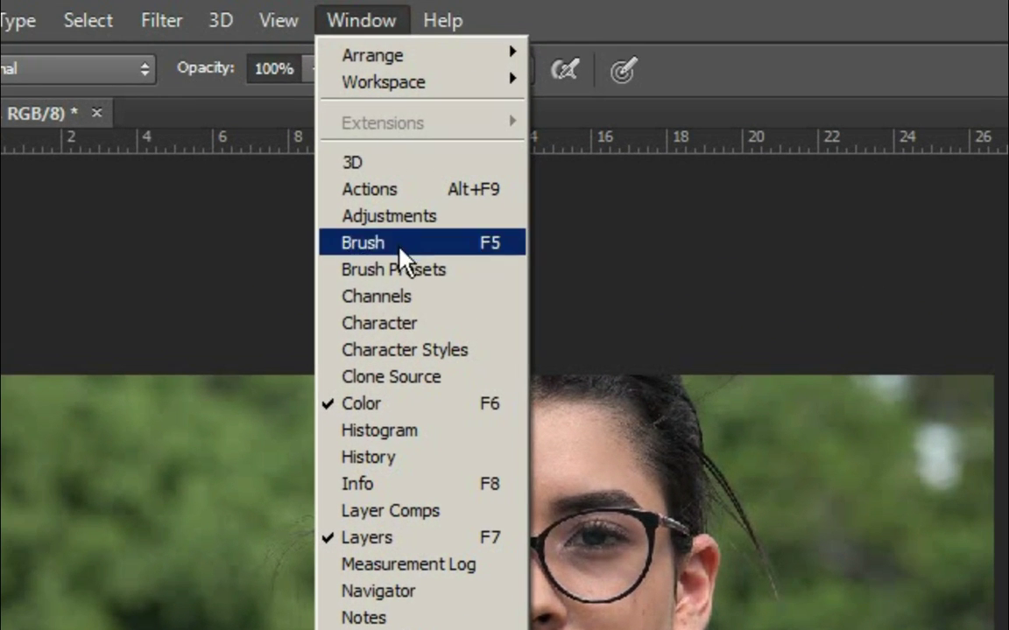
pyautogui.click(400, 249)
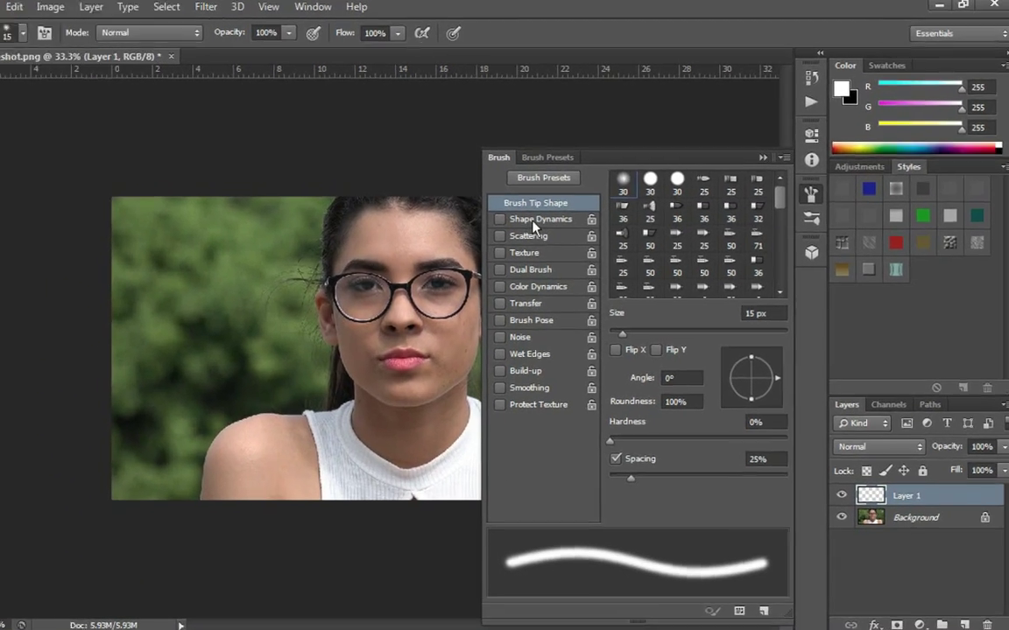
pyautogui.click(557, 226)
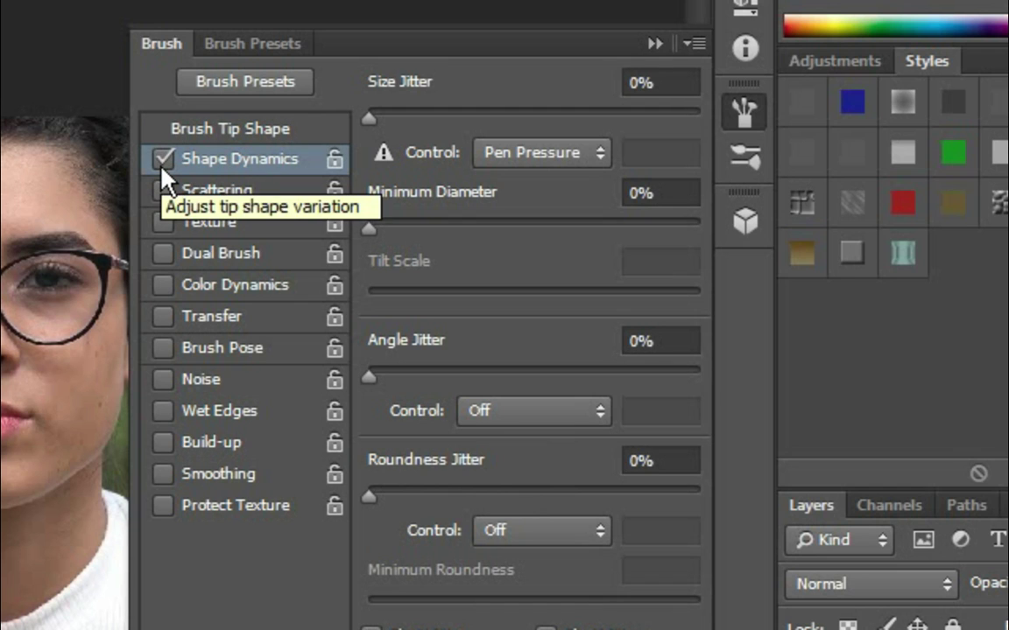
pyautogui.click(516, 154)
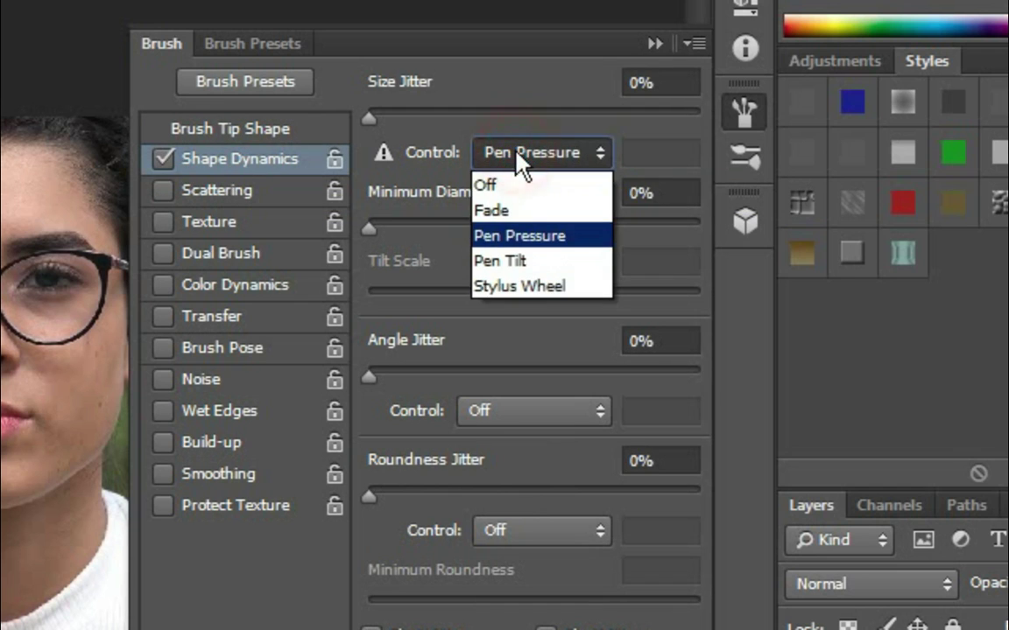
pyautogui.click(544, 238)
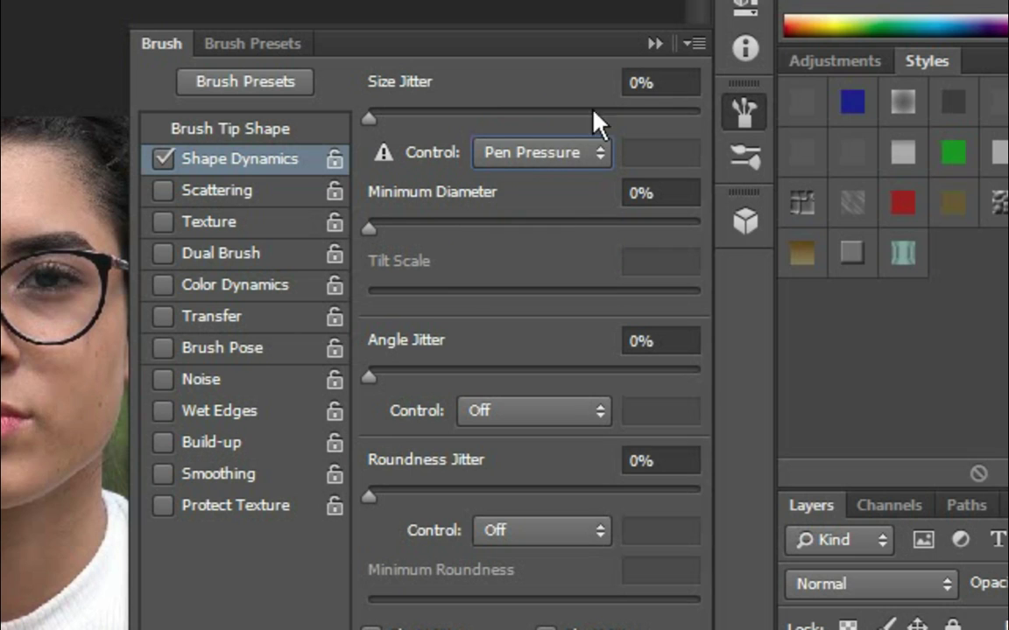
pyautogui.click(653, 44)
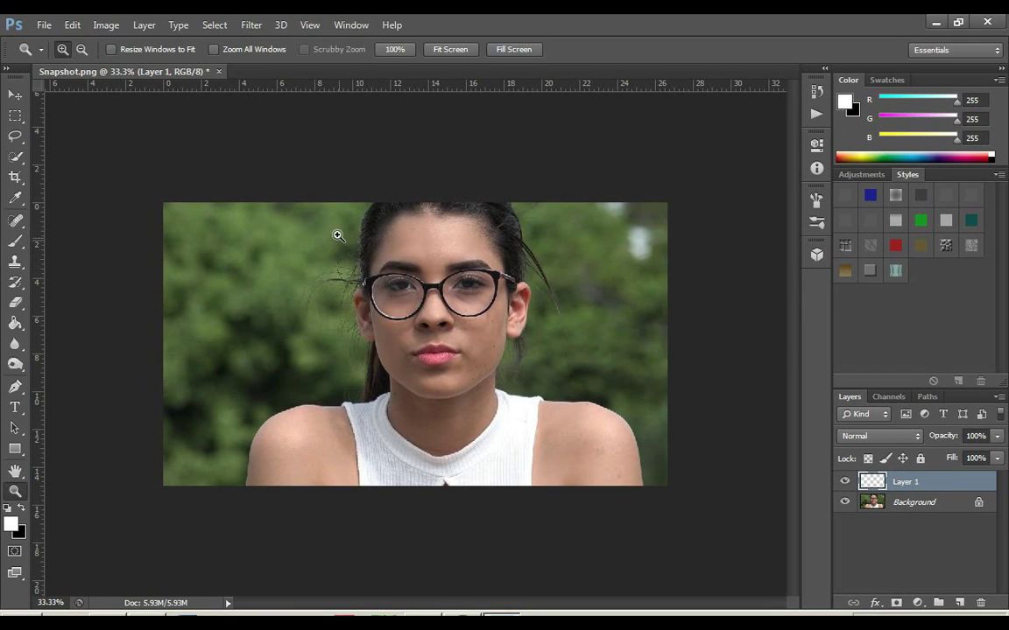
# Step: Zoom in and use the Pen tool to trace the right lens's upper rim to its outer corner
pyautogui.moveTo(333, 219); pyautogui.dragTo(540, 347)
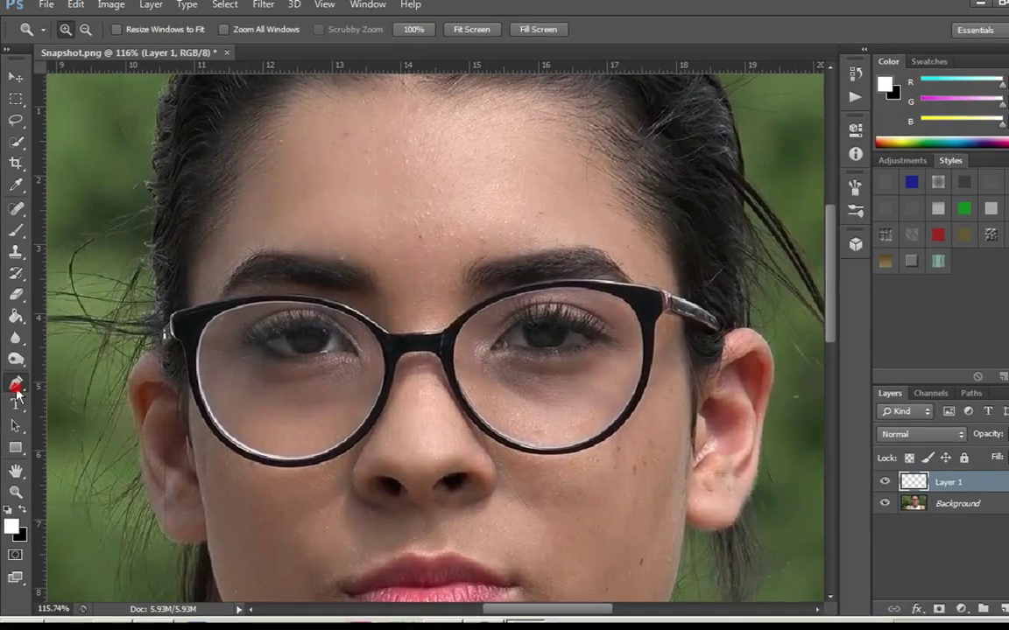
pyautogui.rightClick(15, 386)
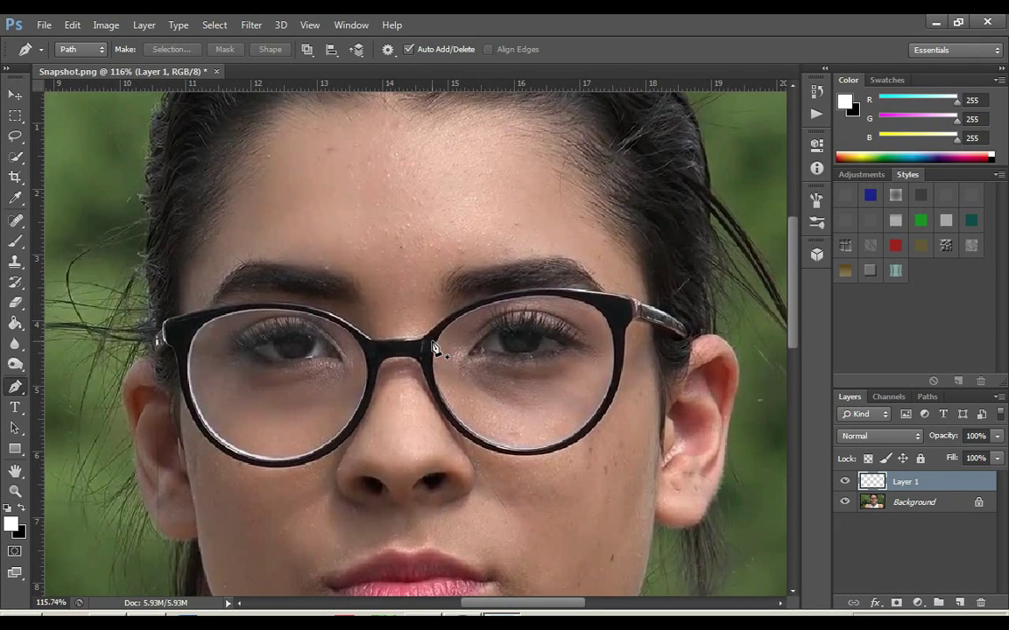
pyautogui.click(430, 346)
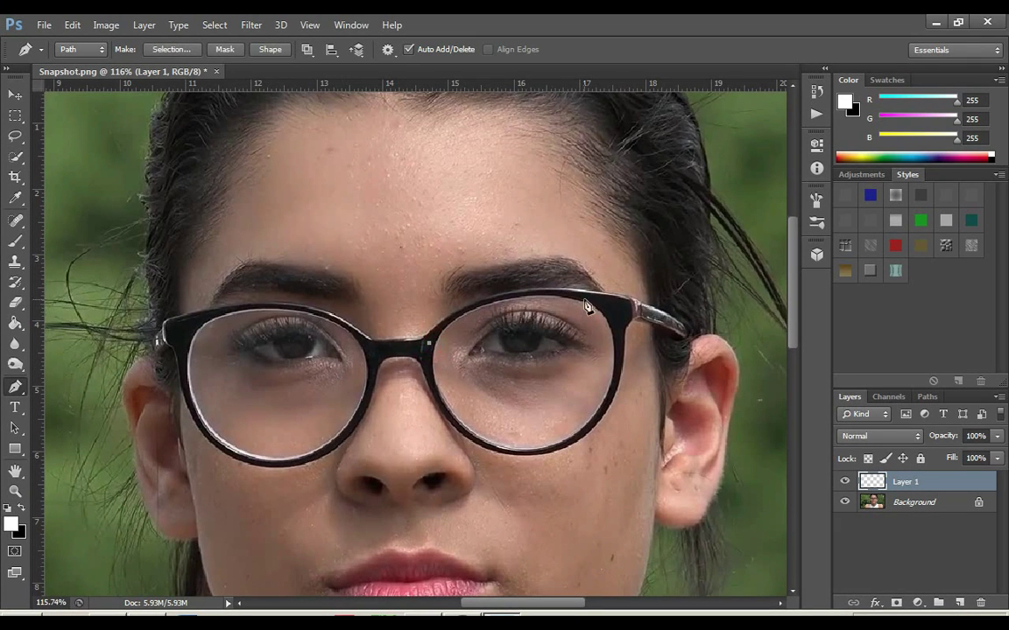
pyautogui.moveTo(585, 297); pyautogui.dragTo(722, 324)
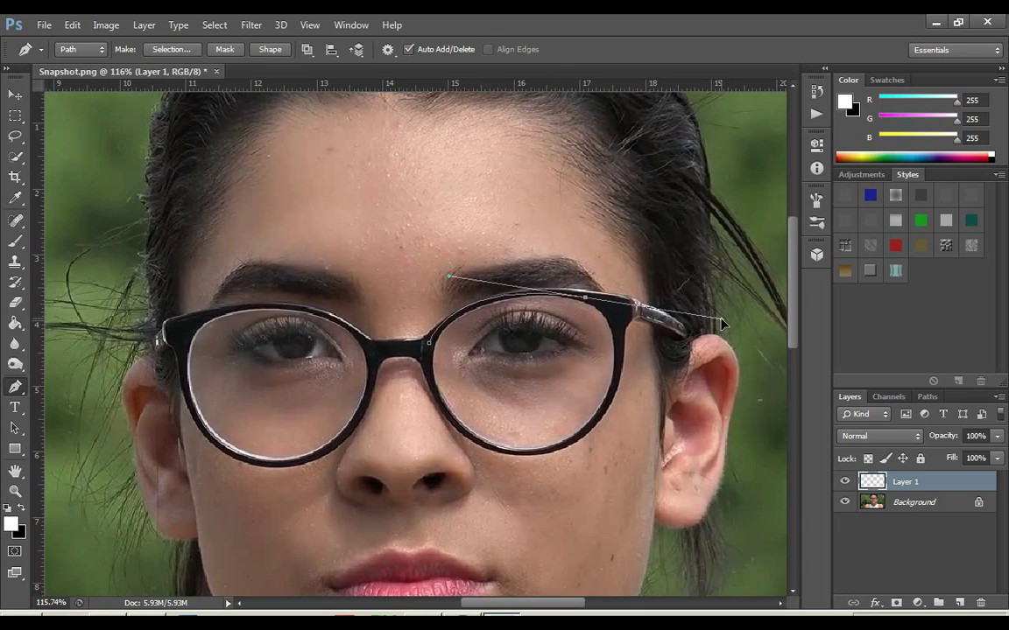
pyautogui.keyDown('alt'); pyautogui.click(586, 301); pyautogui.keyUp('alt')
pyautogui.scroll(-2, 592, 289)
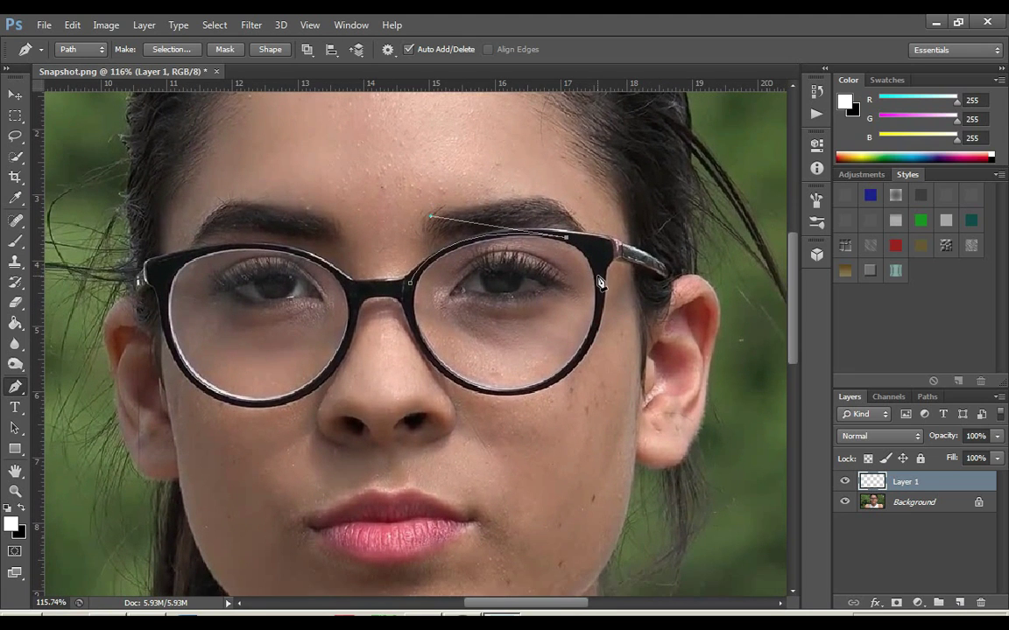
pyautogui.moveTo(597, 275); pyautogui.dragTo(585, 319)
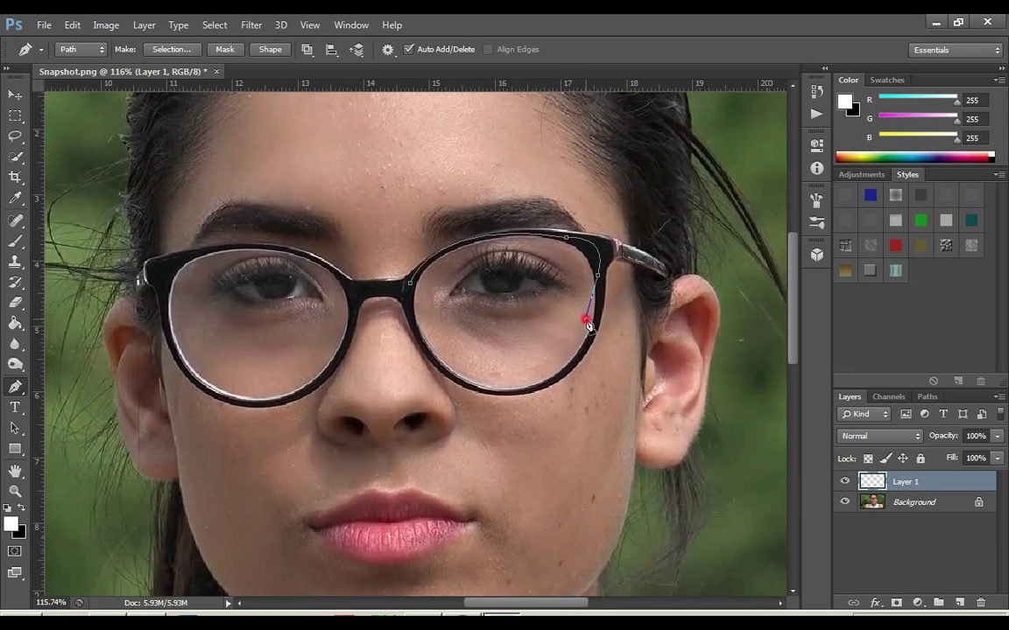
pyautogui.keyDown('alt'); pyautogui.click(599, 280); pyautogui.keyUp('alt')
# Step: Continue the path along the lower rim and nose bridge, closing it at the first anchor
pyautogui.scroll(-2, 597, 332)
pyautogui.hscroll(-2, 597, 333)
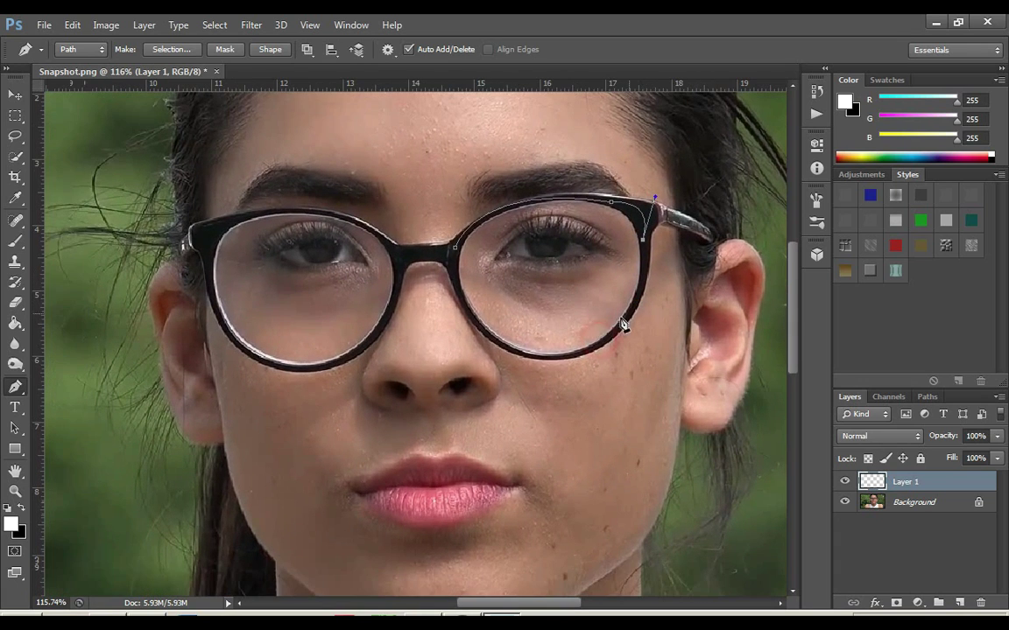
pyautogui.moveTo(518, 354); pyautogui.dragTo(373, 336)
pyautogui.hotkey('ctrl', 'z')
pyautogui.moveTo(597, 348); pyautogui.dragTo(533, 374)
pyautogui.keyDown('alt'); pyautogui.click(595, 345); pyautogui.keyUp('alt')
pyautogui.moveTo(457, 286); pyautogui.dragTo(412, 169)
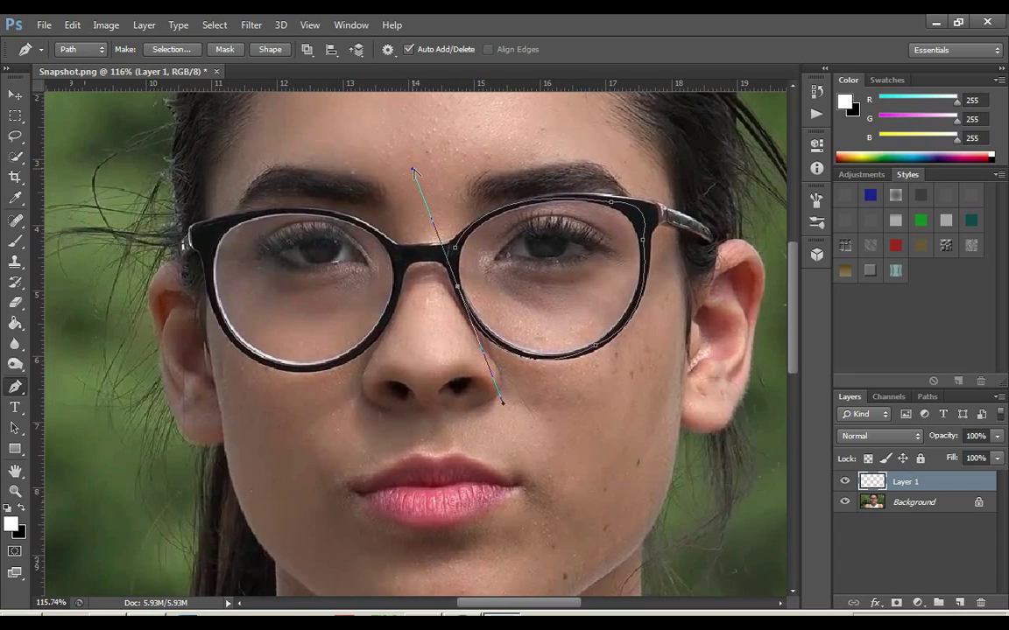
pyautogui.keyDown('alt'); pyautogui.click(457, 287); pyautogui.keyUp('alt')
pyautogui.click(456, 252)
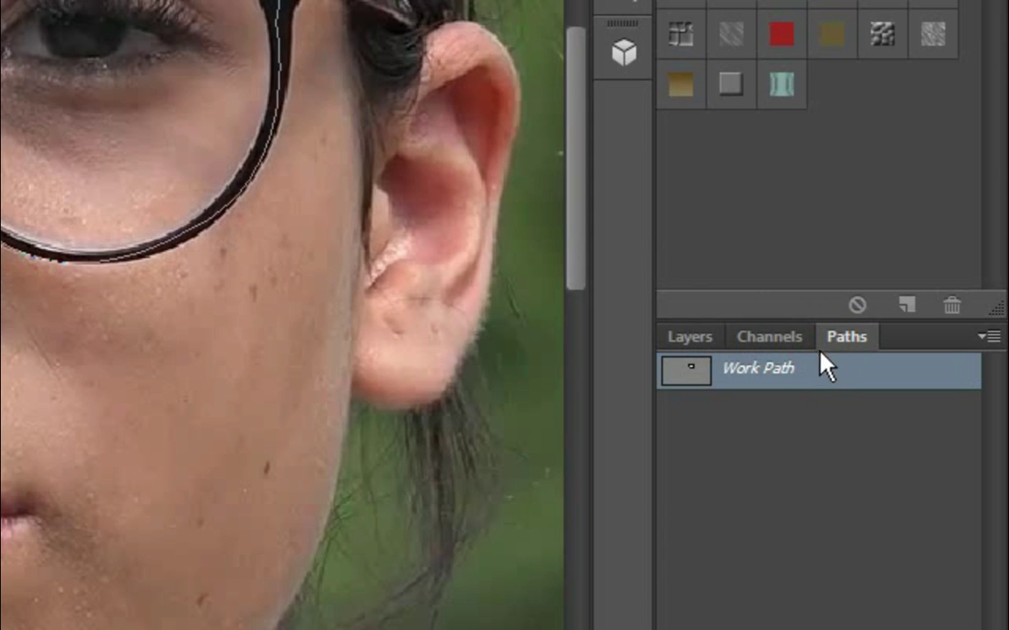
# Step: Stroke the Work Path onto Layer 1 using the Brush tool
pyautogui.rightClick(771, 375)
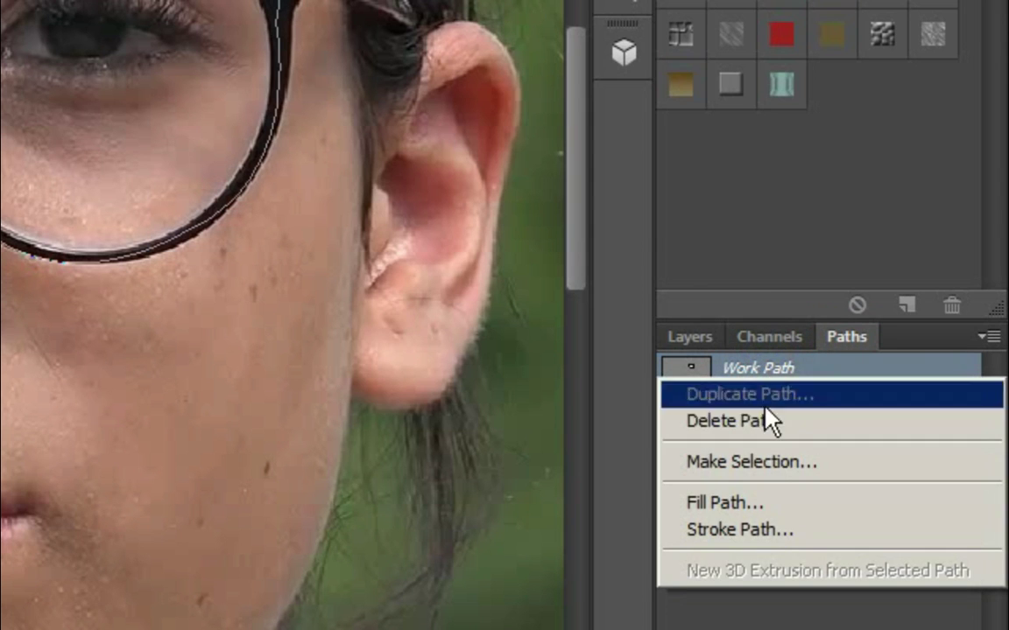
pyautogui.click(769, 534)
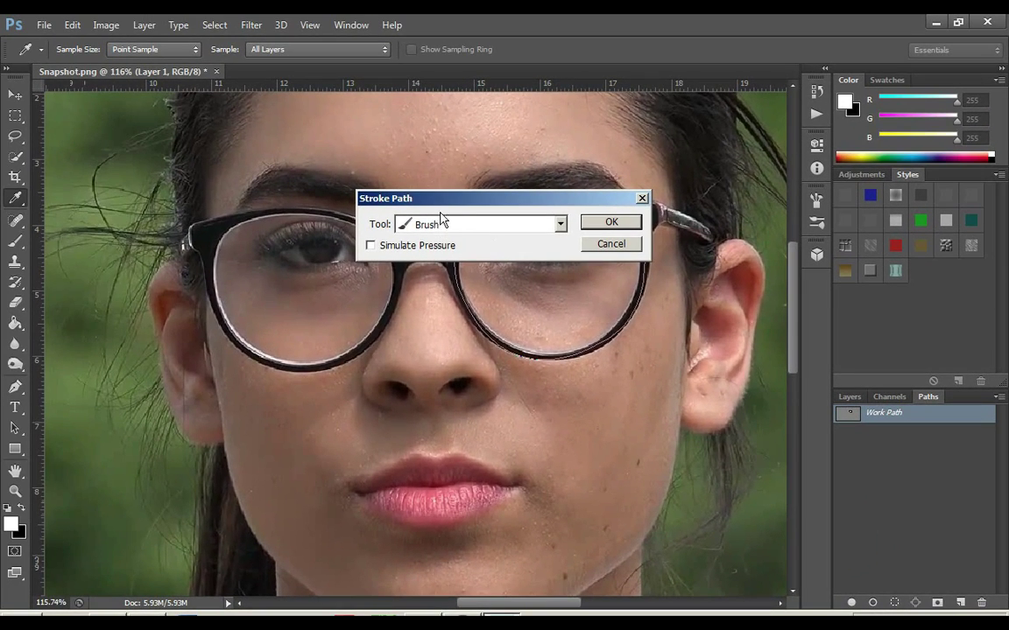
pyautogui.moveTo(449, 201); pyautogui.dragTo(383, 396)
pyautogui.click(379, 423)
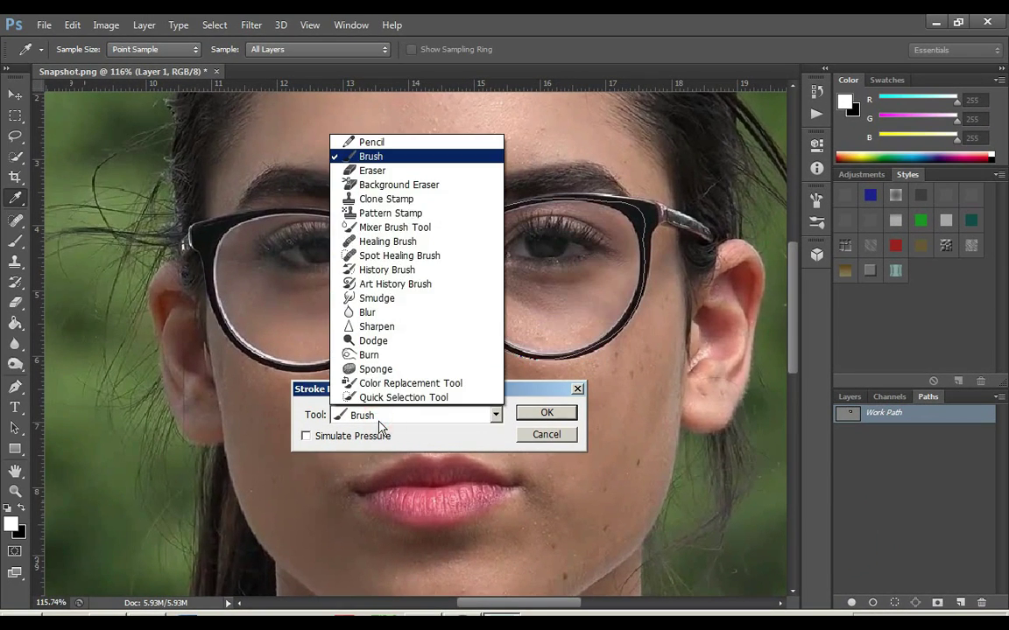
pyautogui.click(379, 424)
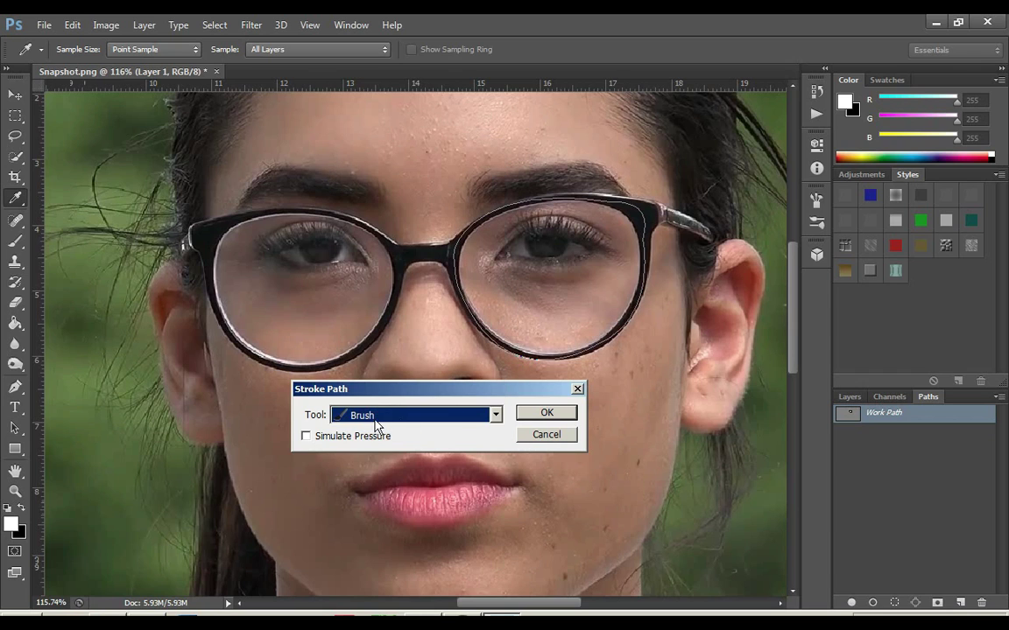
pyautogui.click(546, 413)
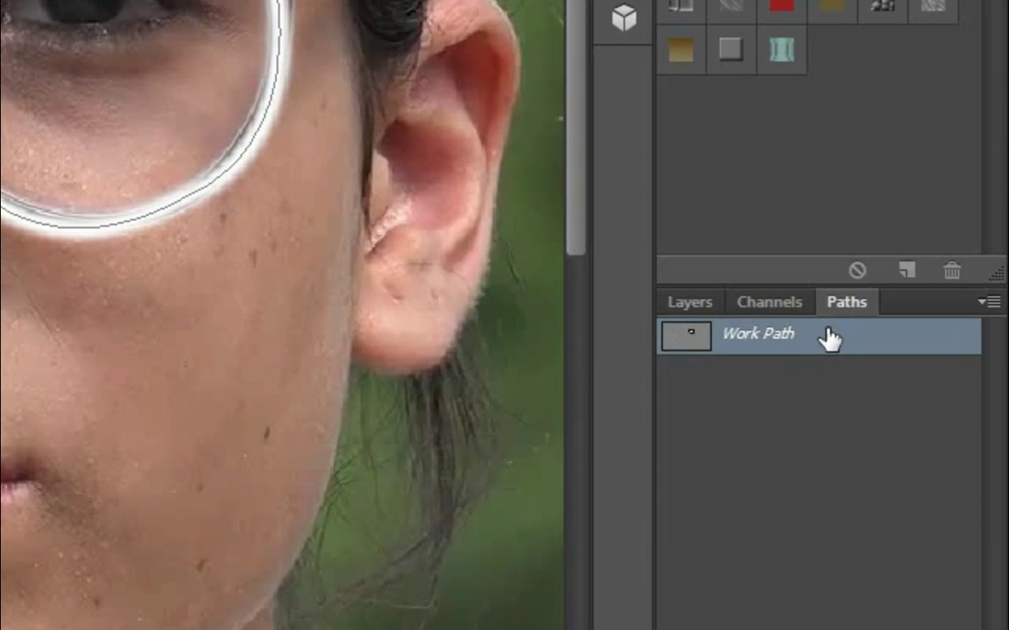
# Step: Delete the Work Path and return to the Layers panel
pyautogui.rightClick(920, 415)
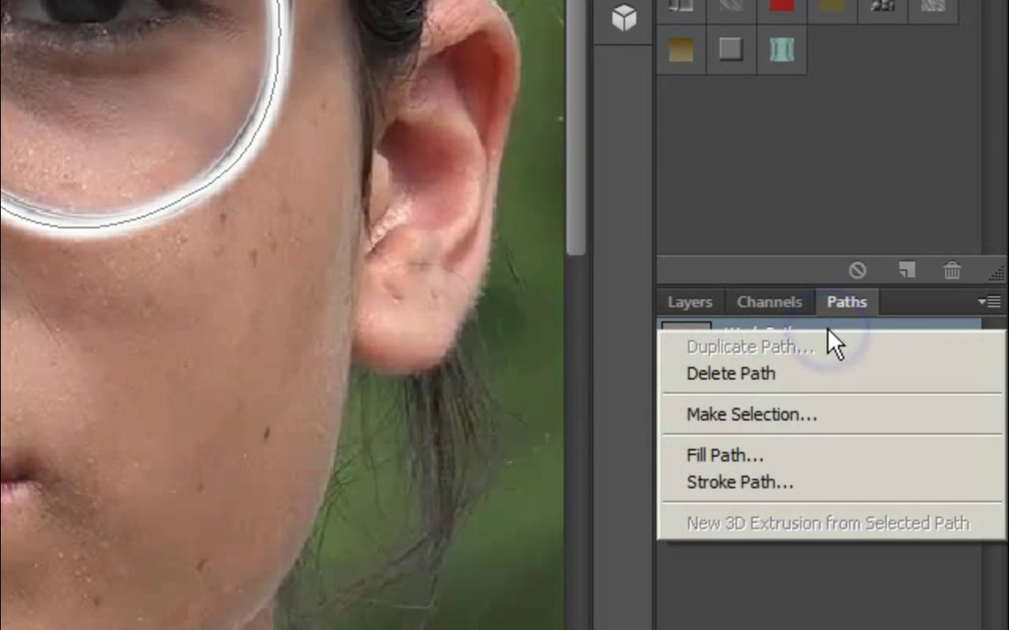
pyautogui.click(771, 378)
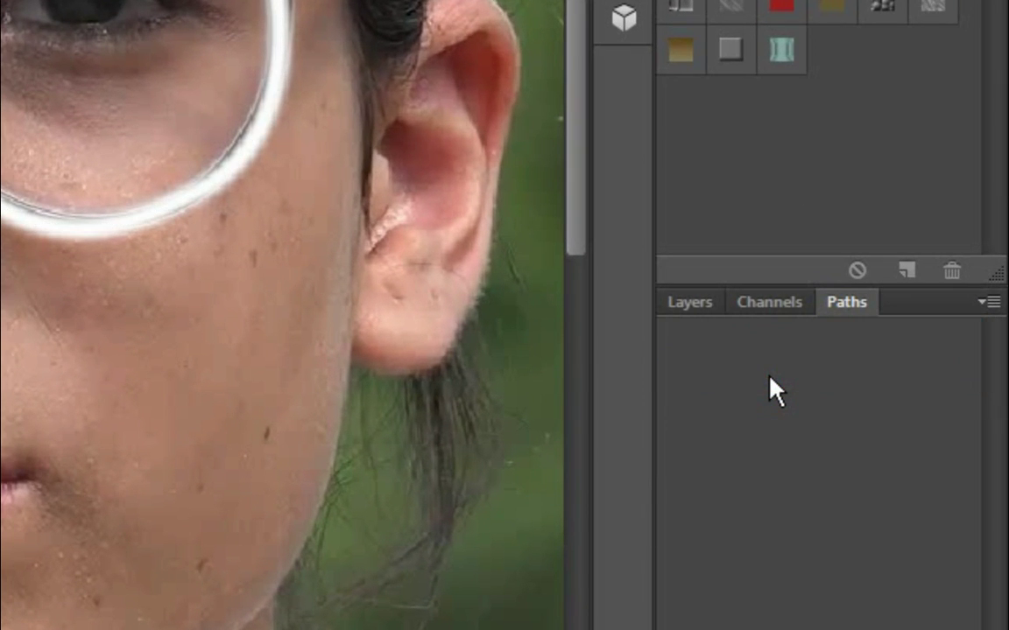
pyautogui.click(690, 303)
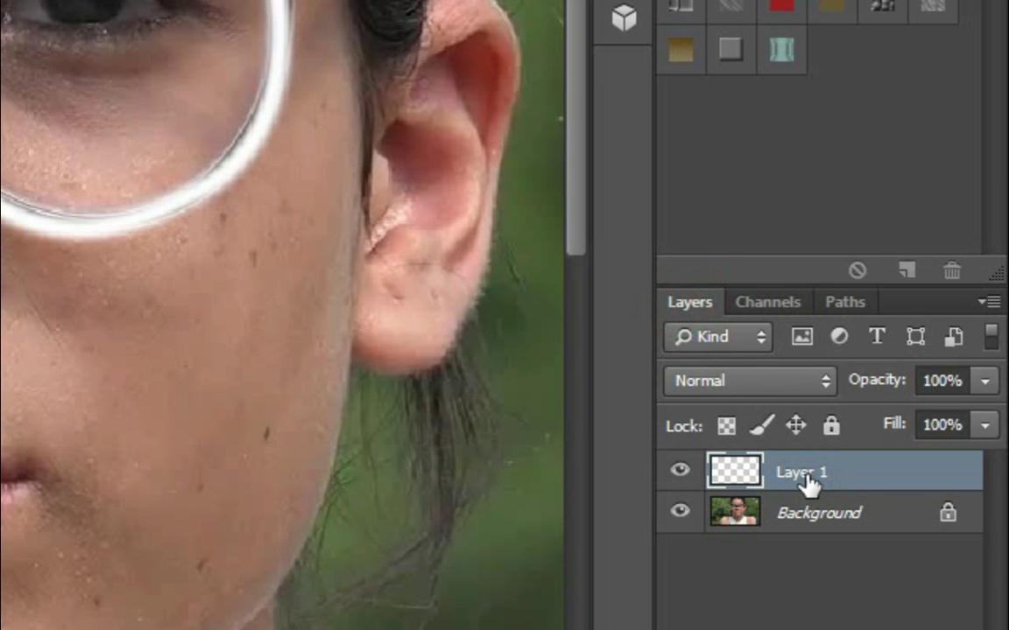
# Step: Enable Outer Glow in Layer 1's Blending Options and open its colour swatch
pyautogui.rightClick(807, 481)
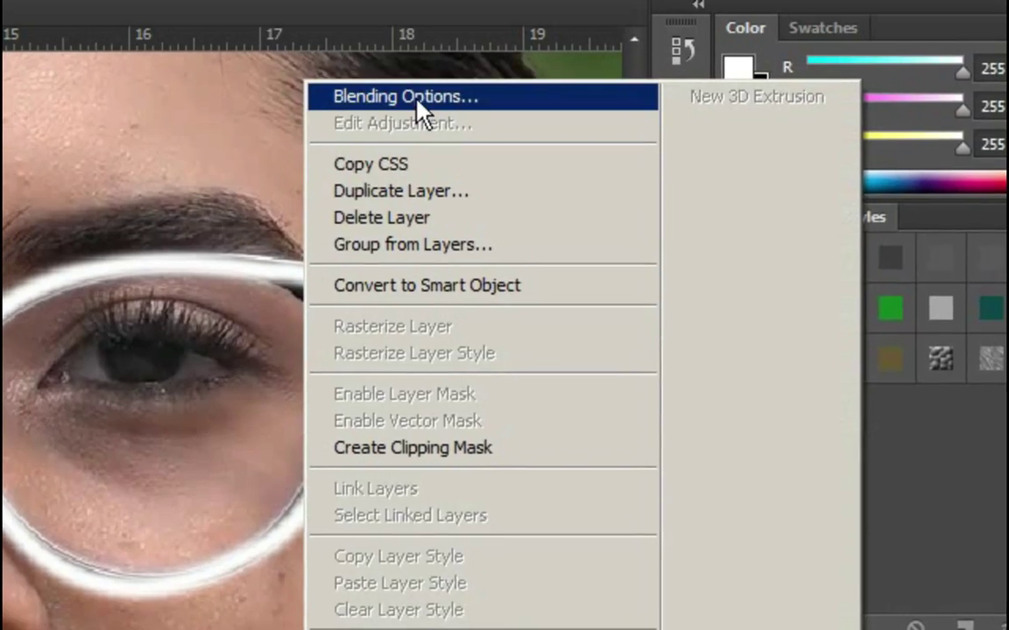
pyautogui.click(417, 100)
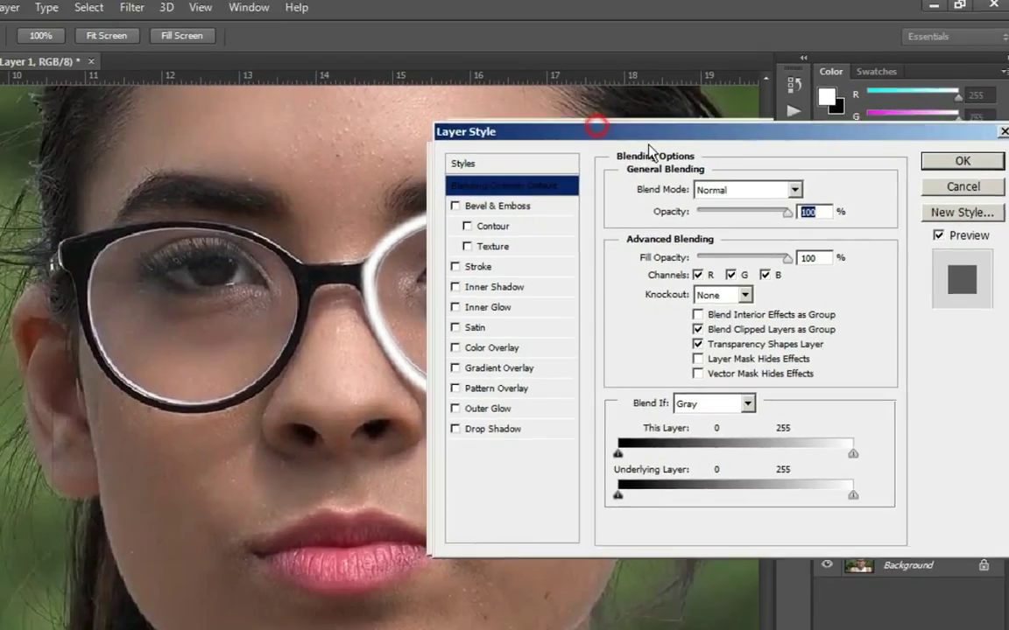
pyautogui.moveTo(244, 115); pyautogui.dragTo(715, 291)
pyautogui.moveTo(833, 212); pyautogui.dragTo(747, 242)
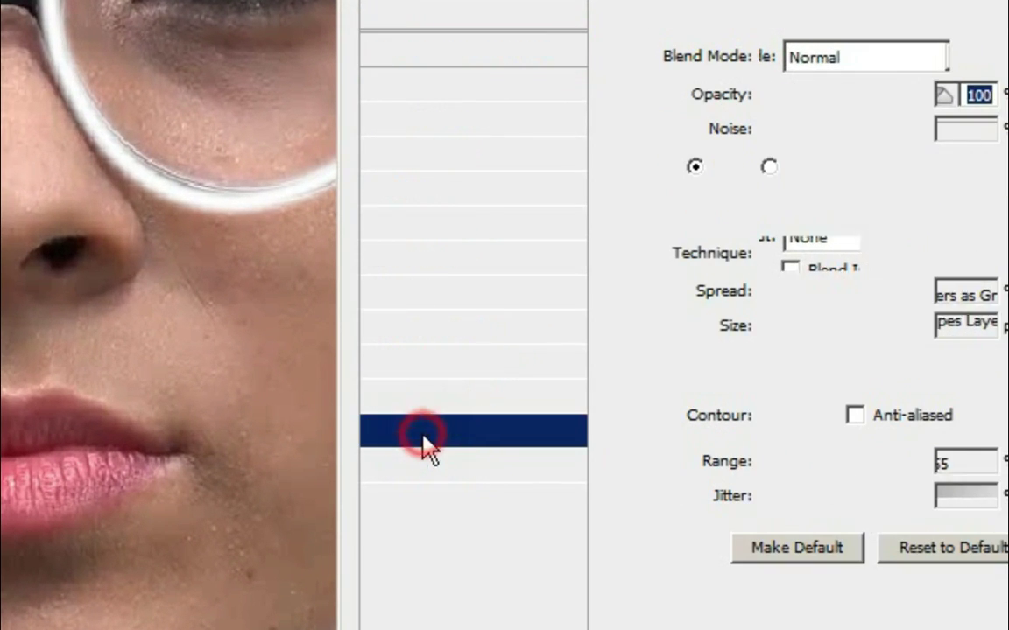
pyautogui.click(376, 431)
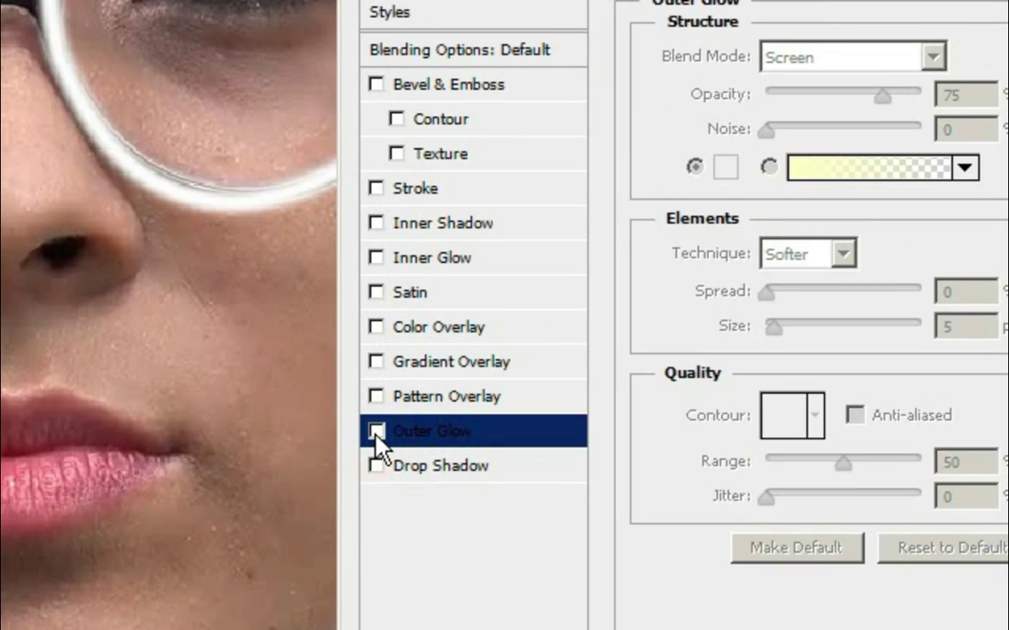
pyautogui.click(376, 432)
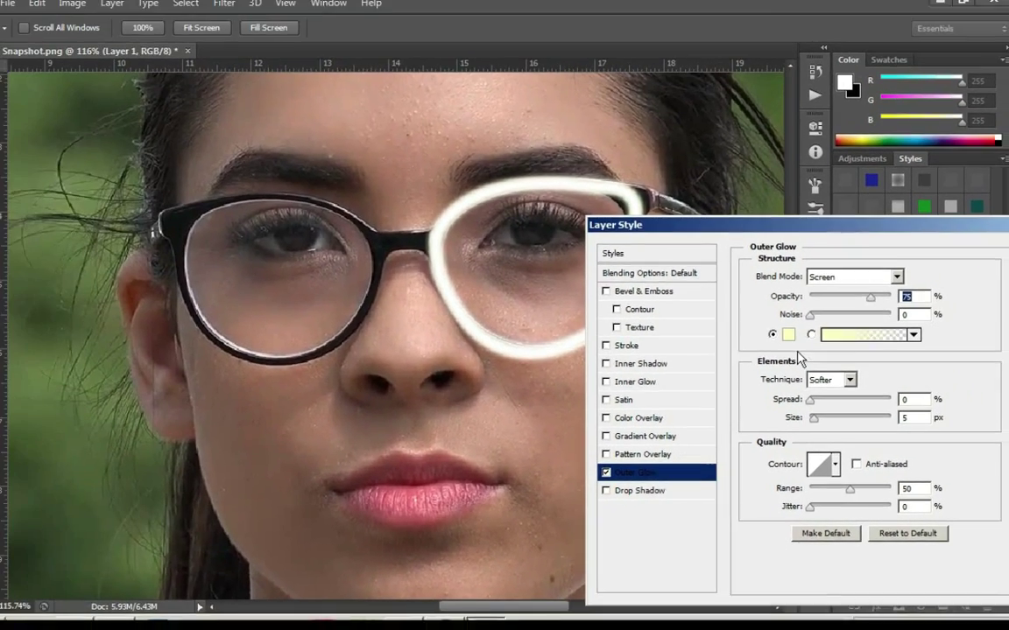
pyautogui.click(788, 334)
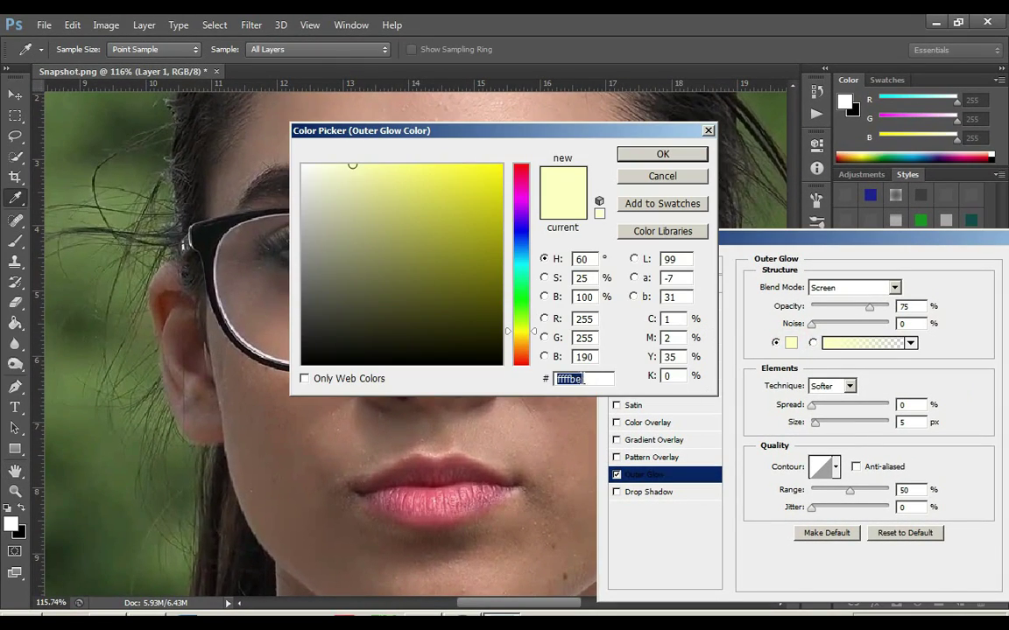
# Step: Enter hex 36acff in the Color Picker and confirm it as the glow colour
pyautogui.doubleClick(581, 379)
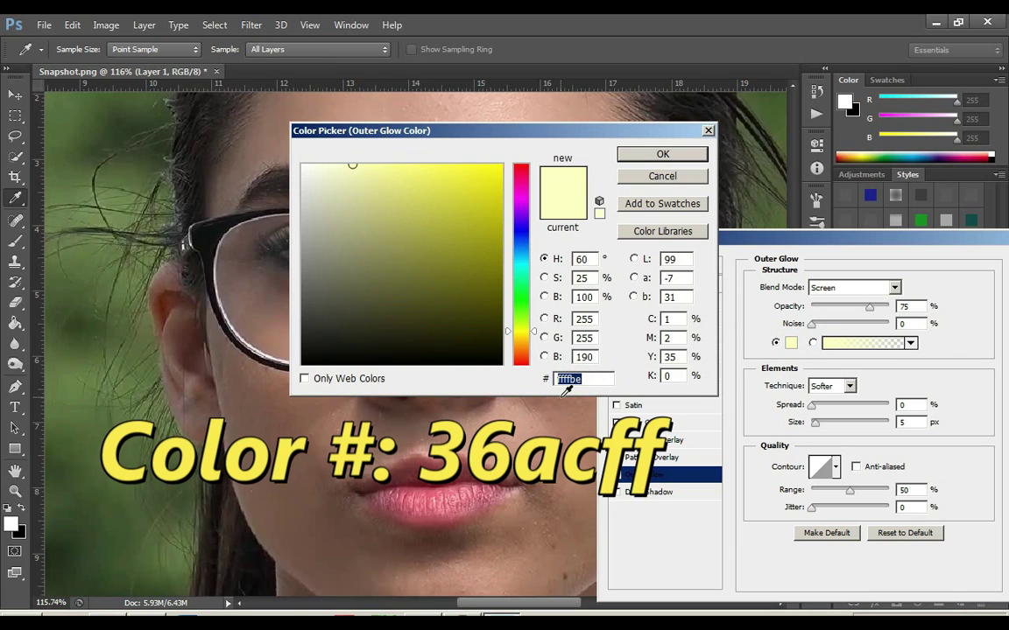
pyautogui.write('36')
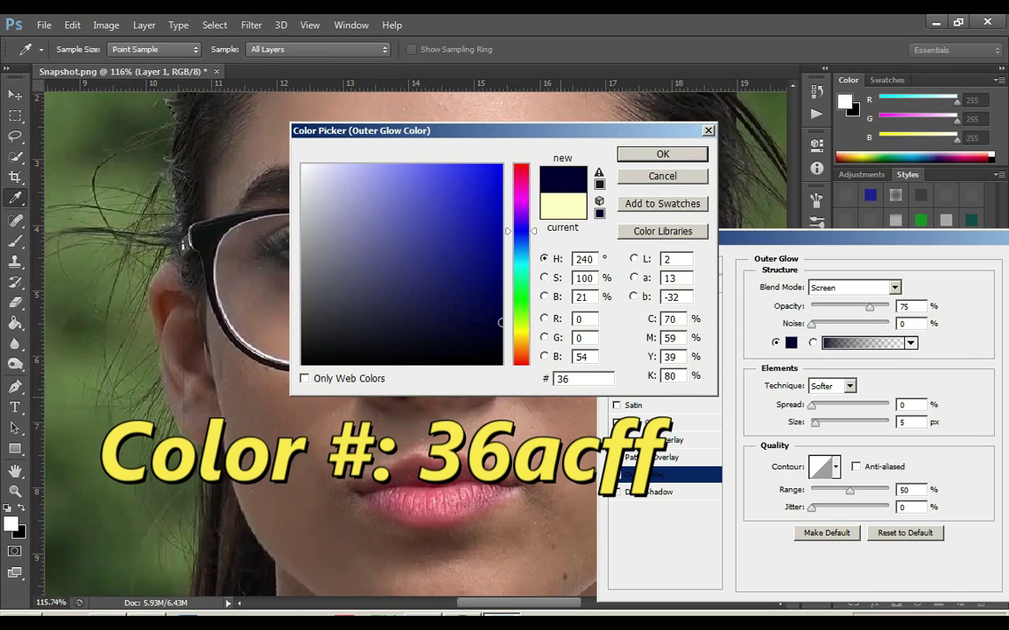
pyautogui.write('acff')
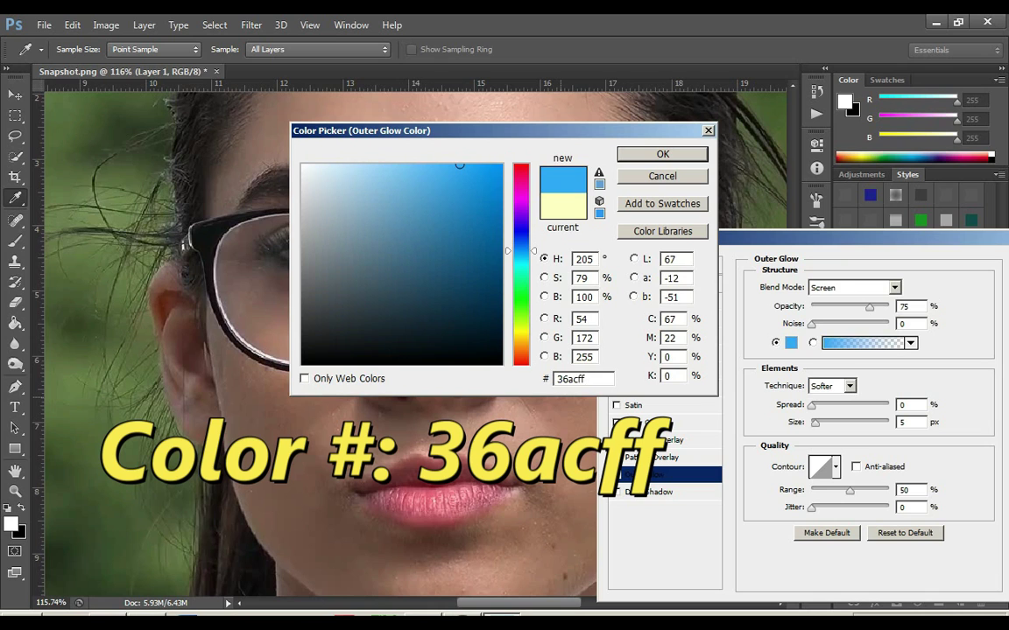
pyautogui.click(659, 156)
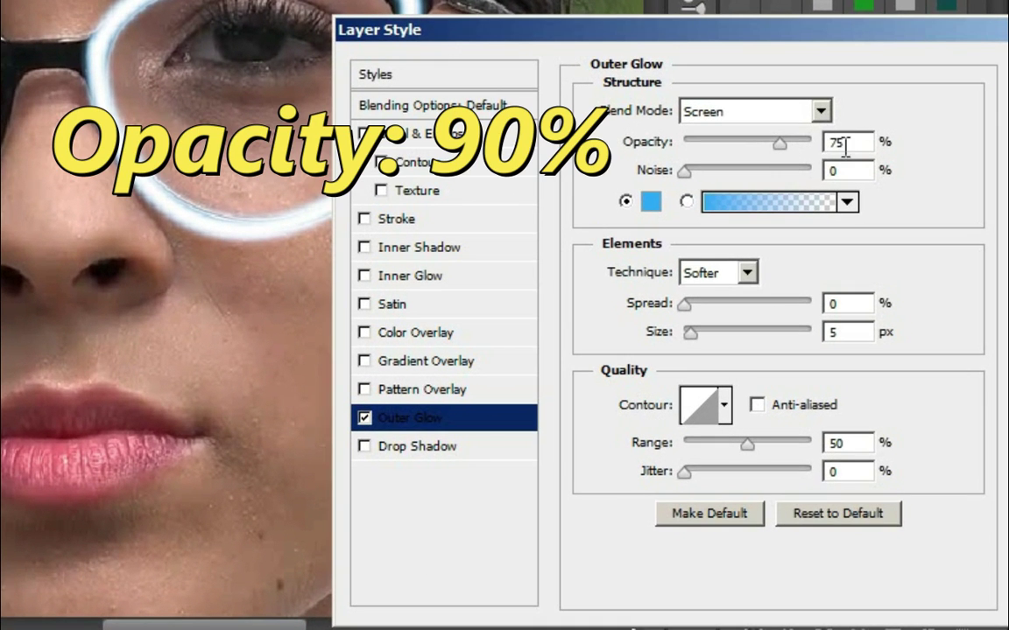
# Step: Set Outer Glow opacity to 90%, spread to 5% and size to 24 px, then apply it
pyautogui.doubleClick(845, 145)
pyautogui.write('90')
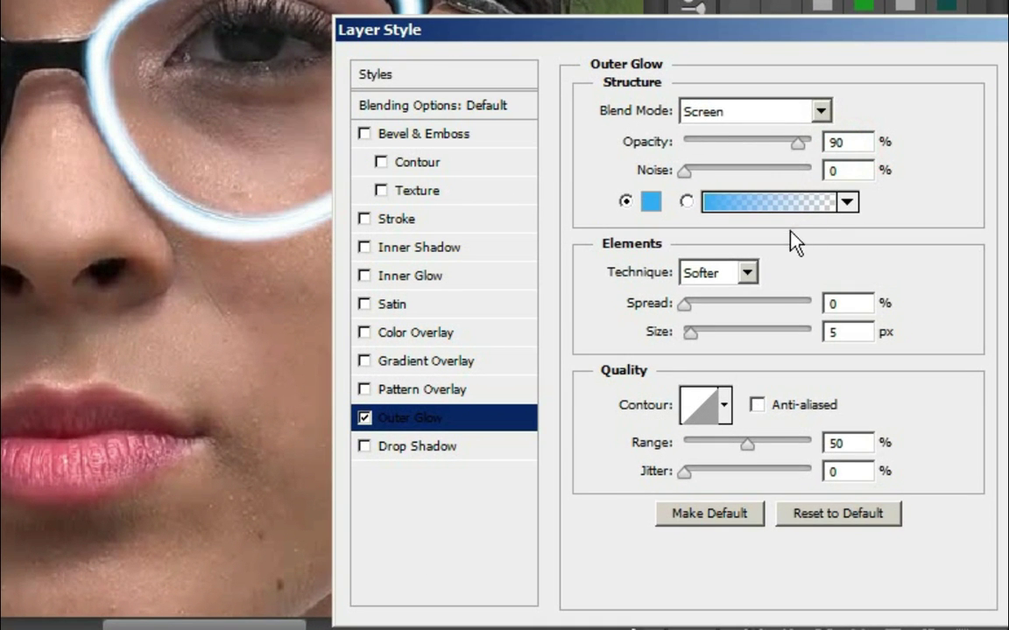
pyautogui.doubleClick(836, 304)
pyautogui.write('5')
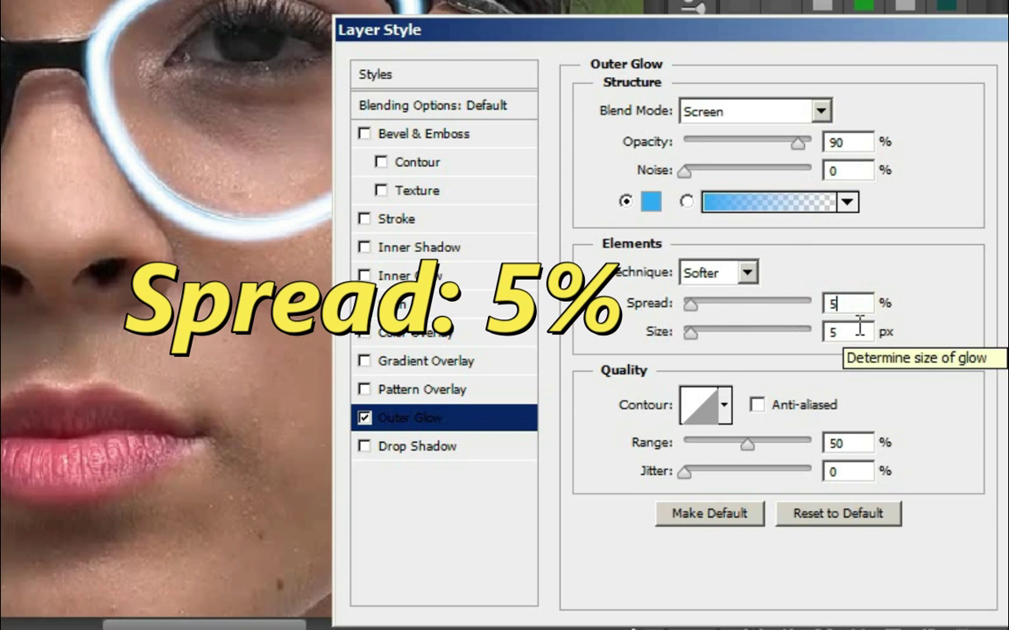
pyautogui.moveTo(690, 308)
pyautogui.mouseDown()
pyautogui.moveTo(703, 314)
pyautogui.moveTo(693, 317)
pyautogui.mouseUp()
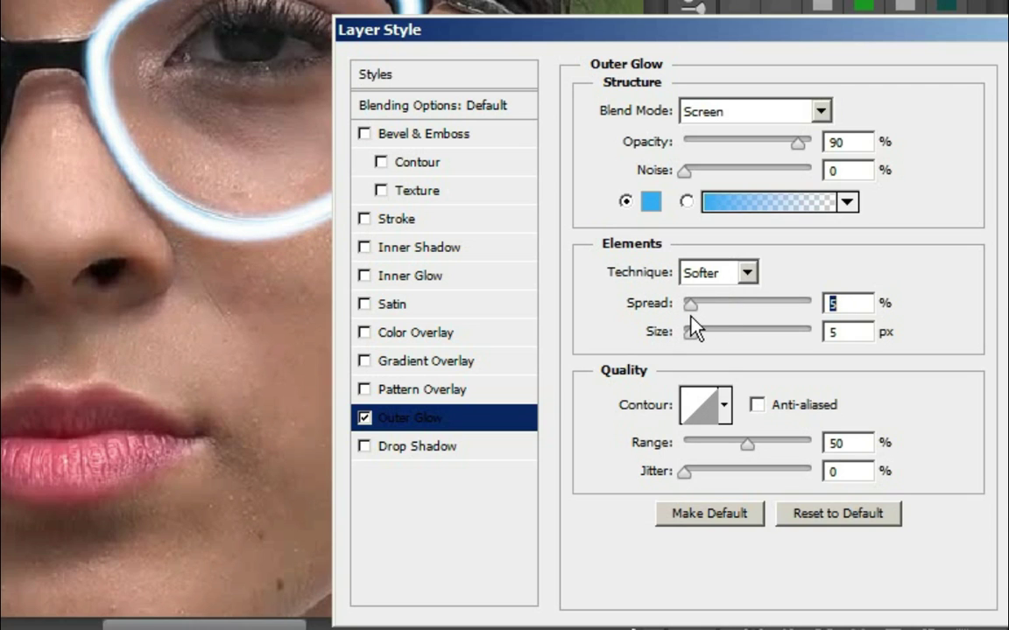
pyautogui.moveTo(693, 333); pyautogui.dragTo(704, 338)
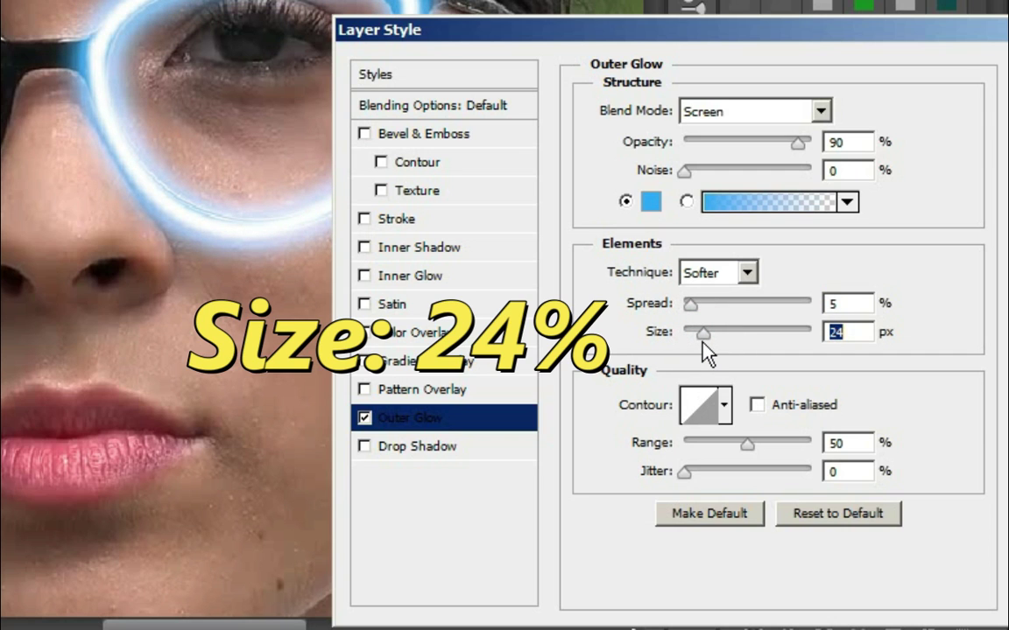
pyautogui.moveTo(702, 341)
pyautogui.mouseDown()
pyautogui.moveTo(695, 345)
pyautogui.moveTo(733, 347)
pyautogui.moveTo(703, 350)
pyautogui.mouseUp()
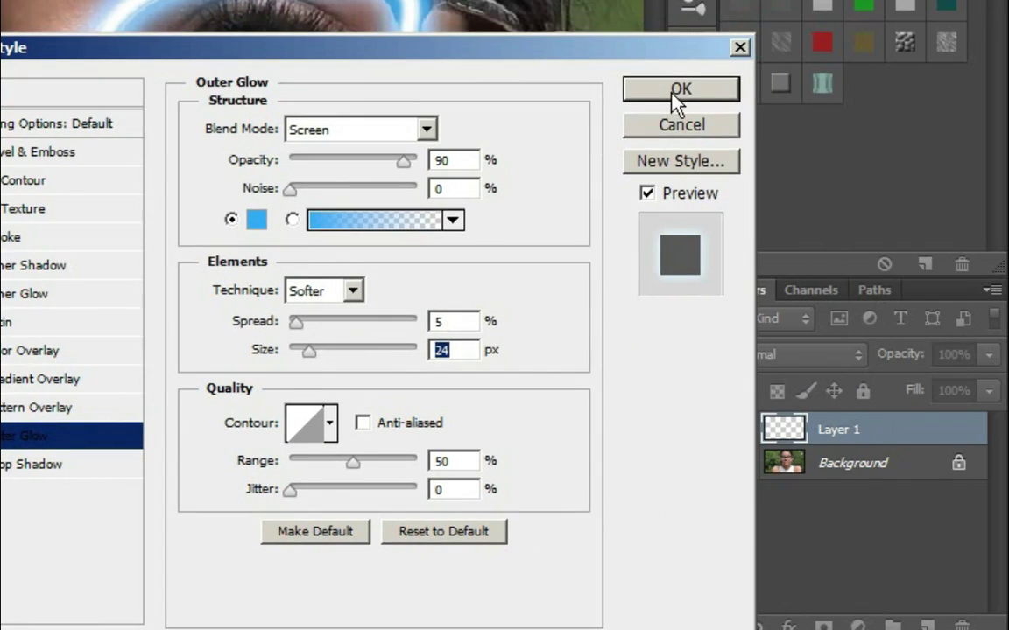
pyautogui.click(1008, 77)
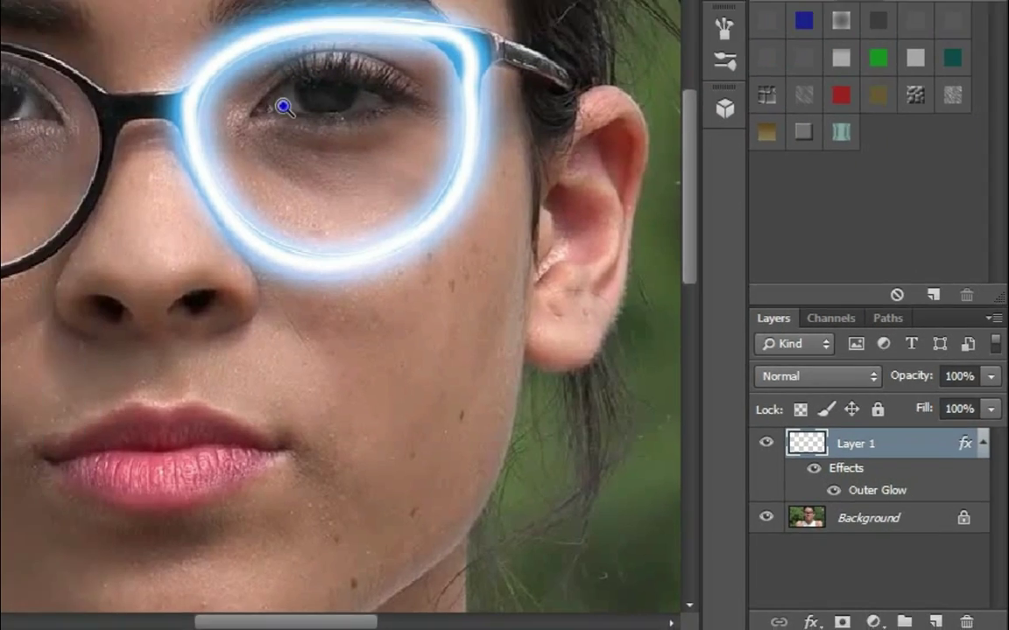
# Step: Zoom in, duplicate Layer 1 with Ctrl+J, and drag the copy onto the left lens
pyautogui.press('z')
pyautogui.hotkey('ctrl', '0')
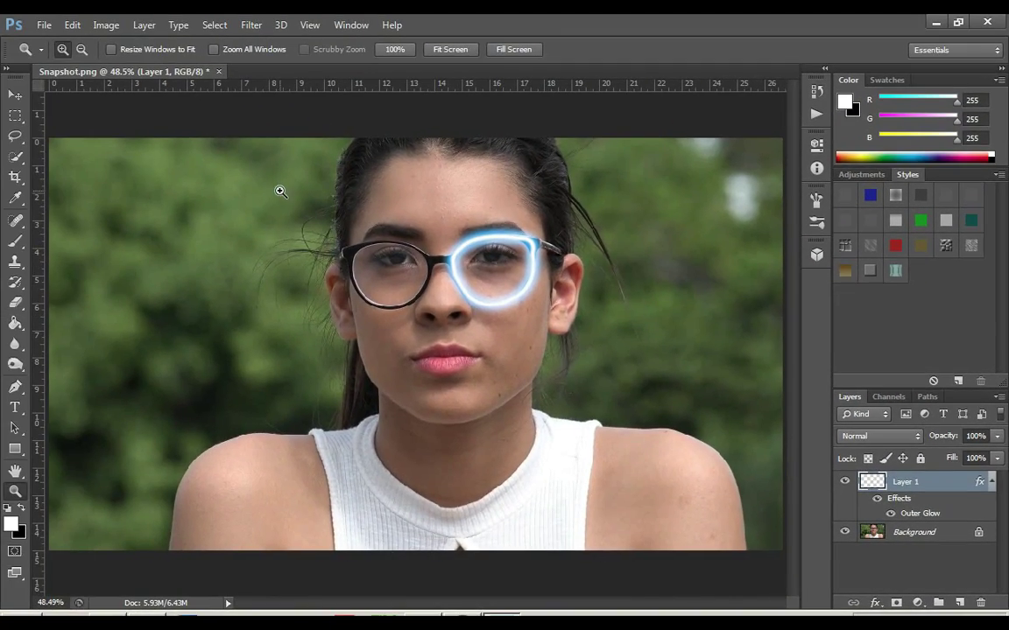
pyautogui.moveTo(508, 280); pyautogui.dragTo(537, 336)
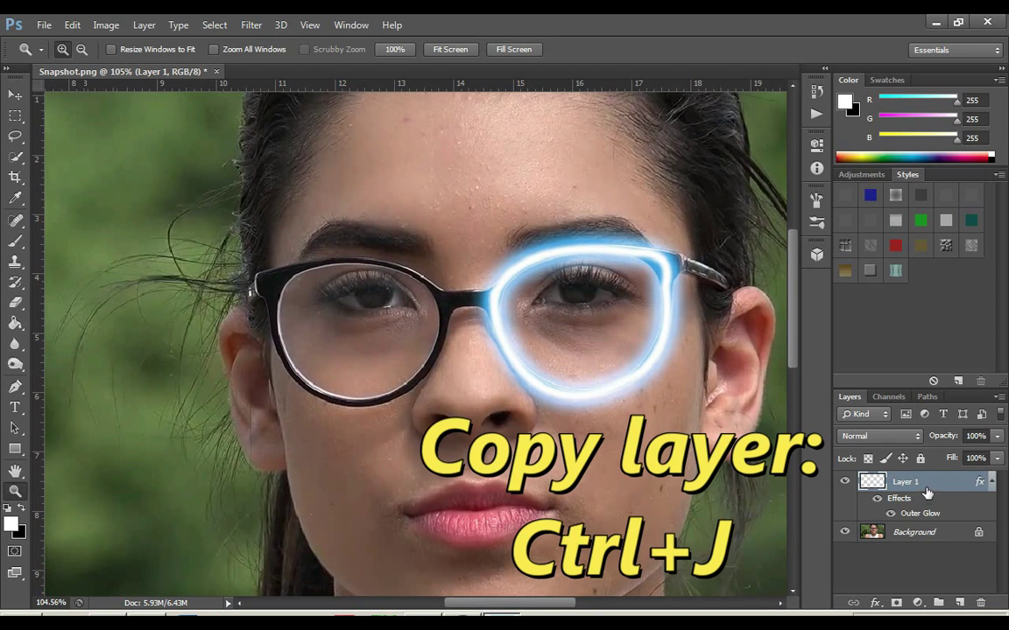
pyautogui.hotkey('ctrl', 'j')
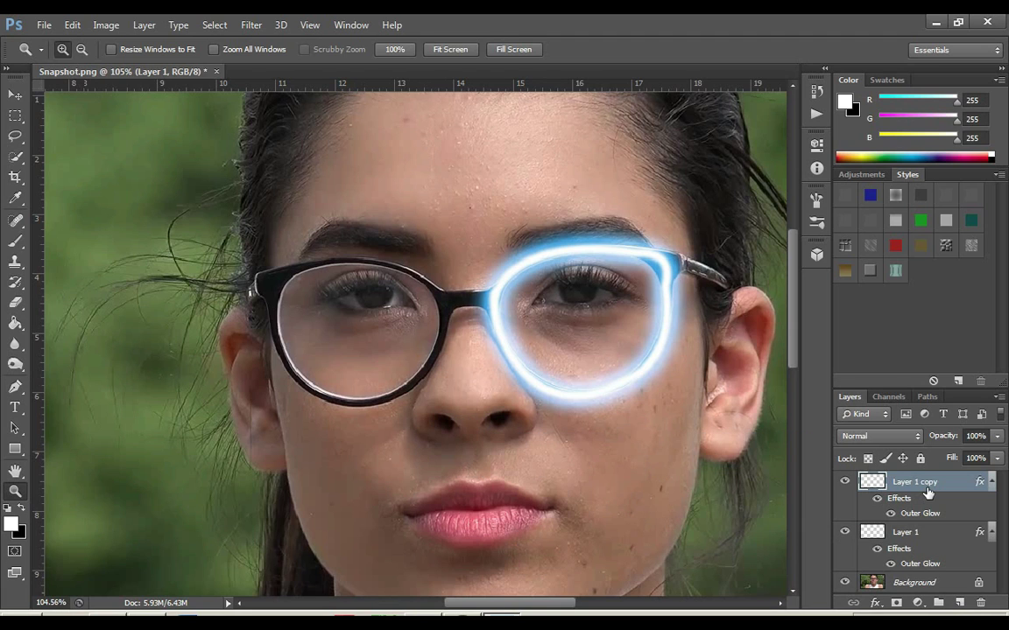
pyautogui.press('v')
pyautogui.moveTo(562, 344); pyautogui.dragTo(395, 344)
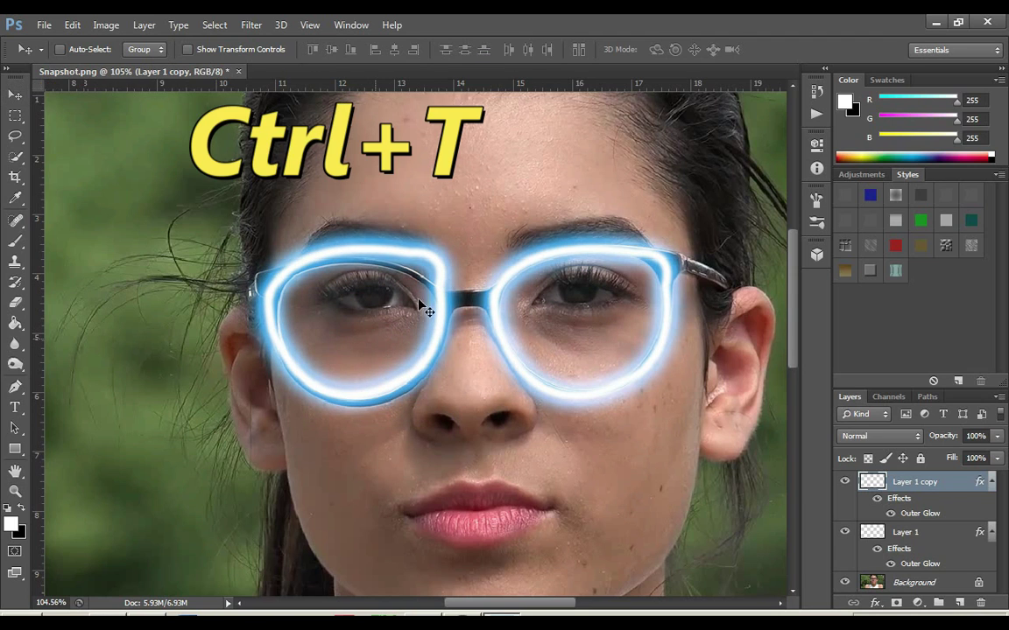
# Step: Mirror the copied lens, resize it back to full width and position it over the left lens
pyautogui.hotkey('ctrl', 't')
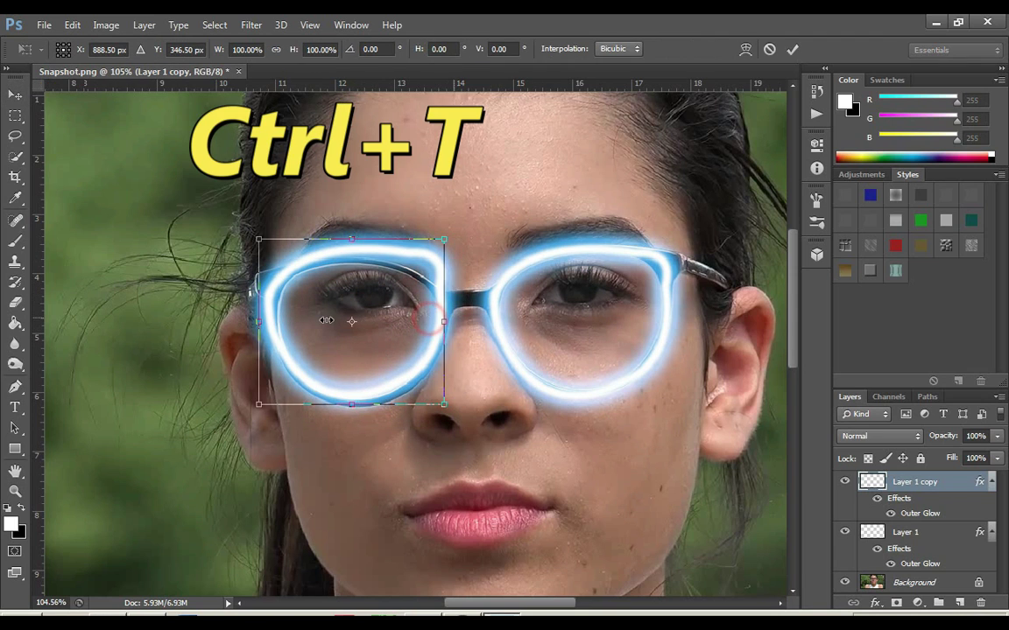
pyautogui.moveTo(453, 318); pyautogui.dragTo(149, 320)
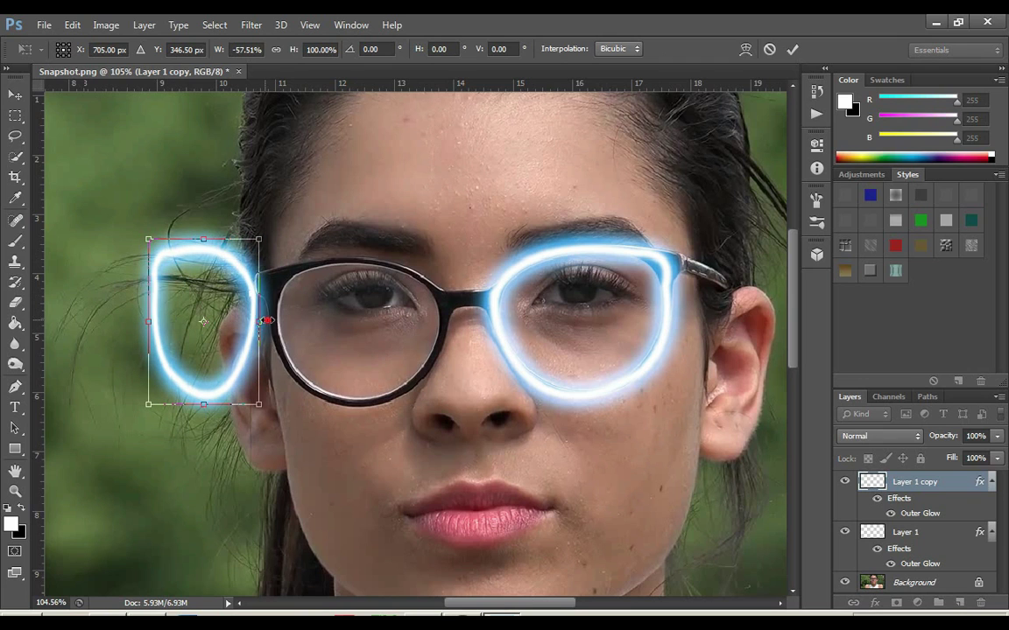
pyautogui.moveTo(267, 321); pyautogui.dragTo(340, 324)
pyautogui.moveTo(269, 308); pyautogui.dragTo(379, 318)
pyautogui.press('Return')
# Step: Tilt the left lens about -1.7° to match the frame and apply the transformation
pyautogui.hotkey('ctrl', 't')
pyautogui.moveTo(504, 322); pyautogui.dragTo(481, 305)
pyautogui.click(15, 95)
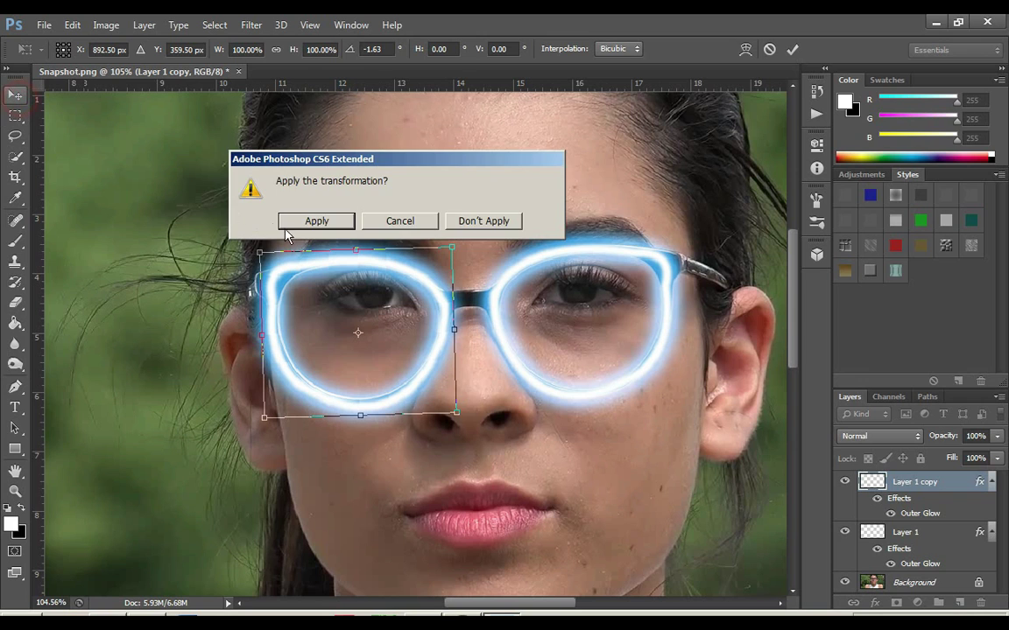
pyautogui.click(303, 221)
pyautogui.press('z')
pyautogui.keyDown('alt'); pyautogui.click(418, 327); pyautogui.keyUp('alt')
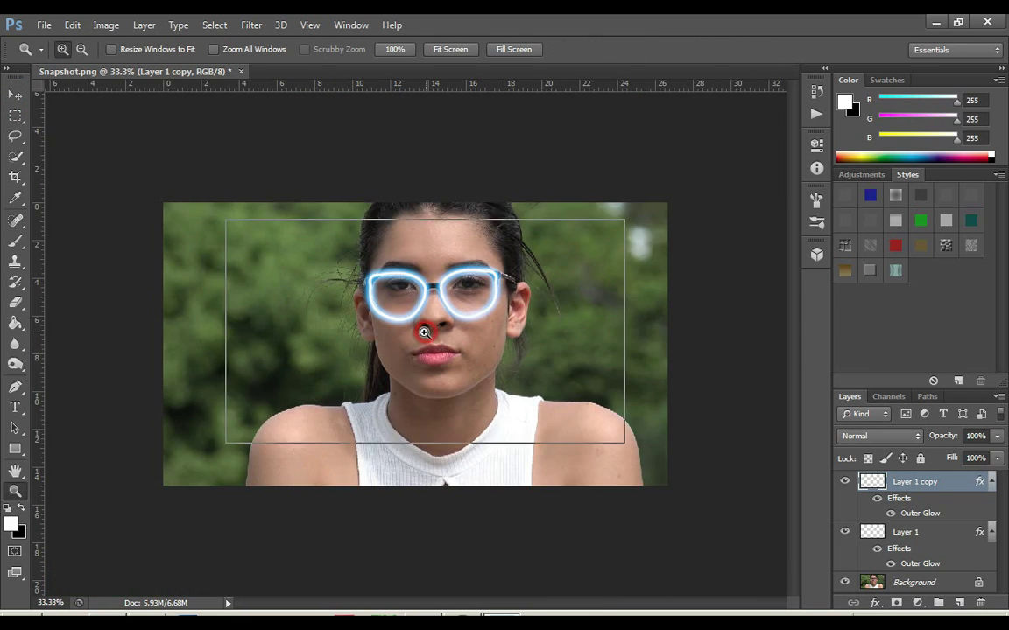
# Step: Delete the Background photo layer so only the two blue glowing lens outlines remain
pyautogui.click(432, 340)
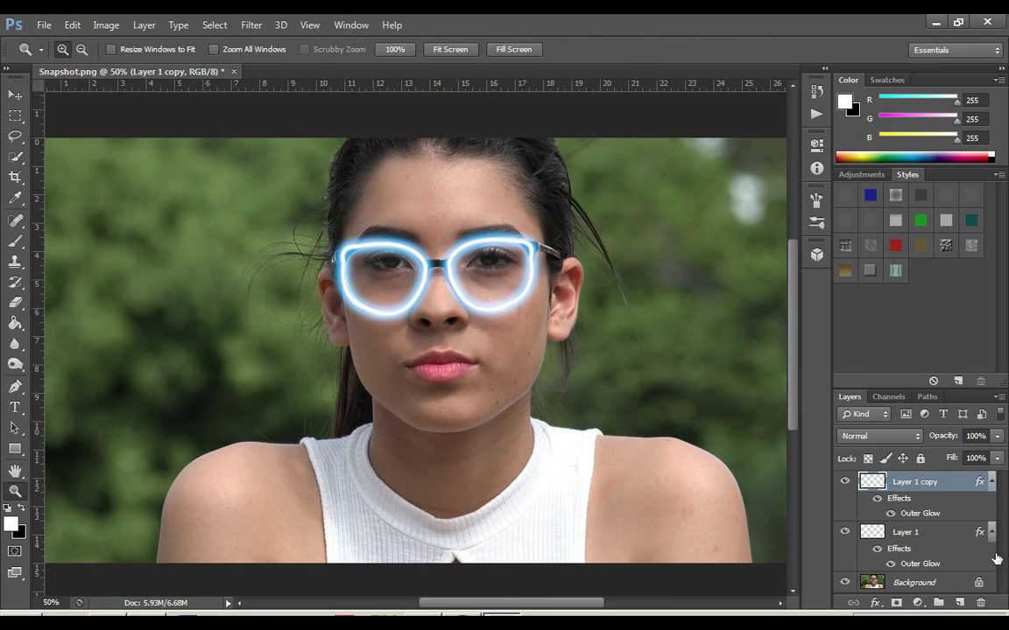
pyautogui.click(919, 581)
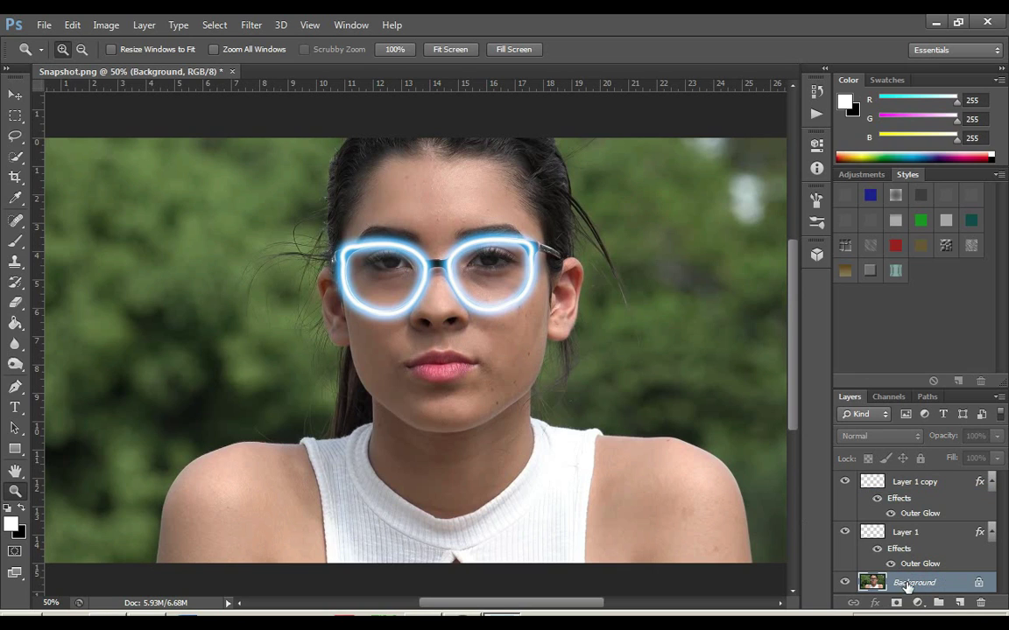
pyautogui.rightClick(913, 585)
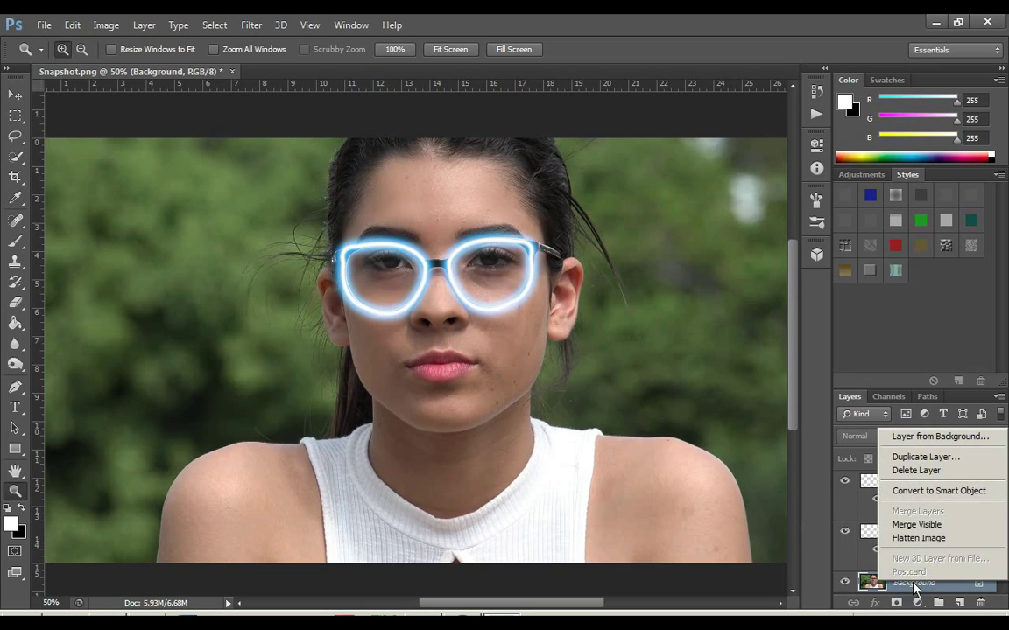
pyautogui.click(910, 470)
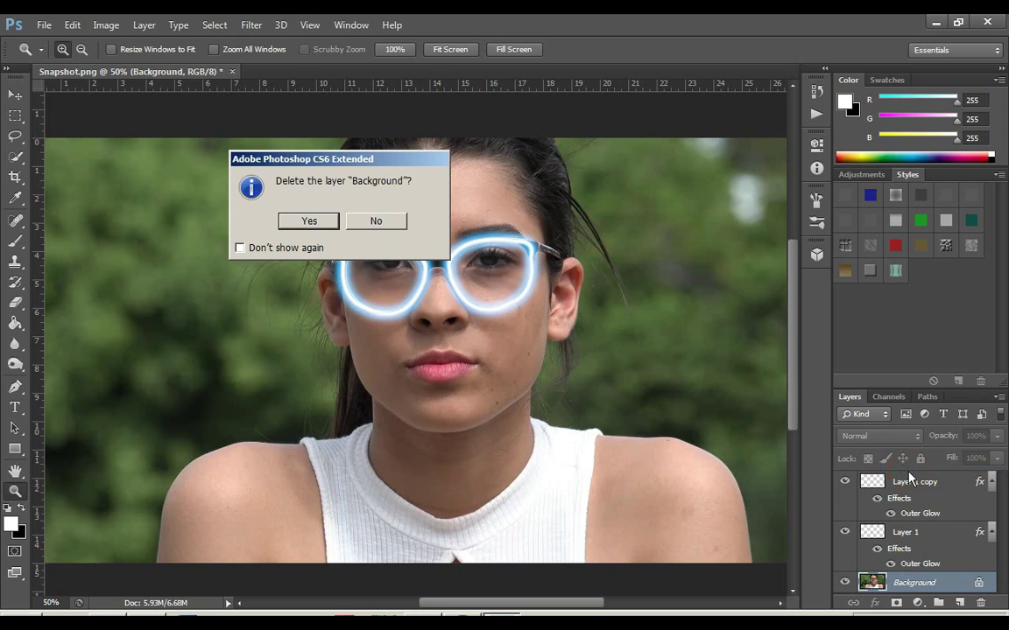
pyautogui.click(311, 221)
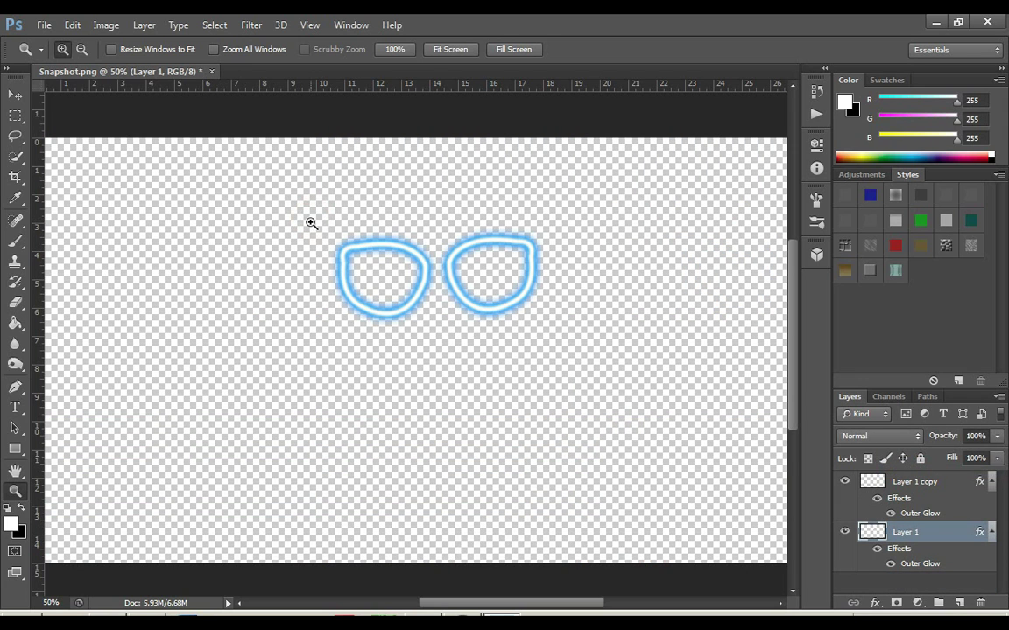
# Step: Save As a PNG file named 'Png', accepting the default PNG Options
pyautogui.click(45, 25)
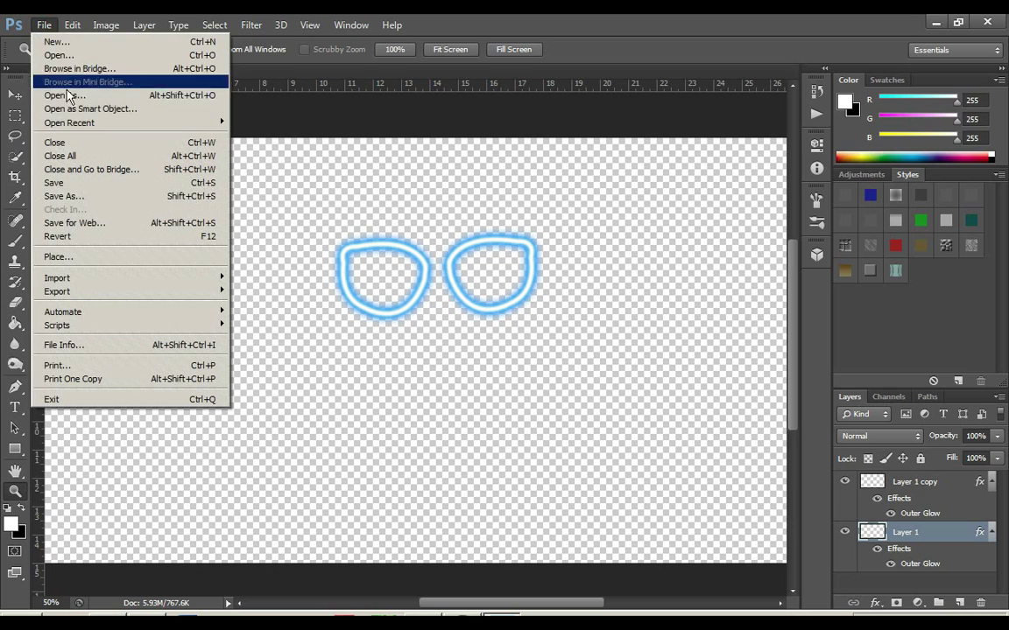
pyautogui.click(82, 201)
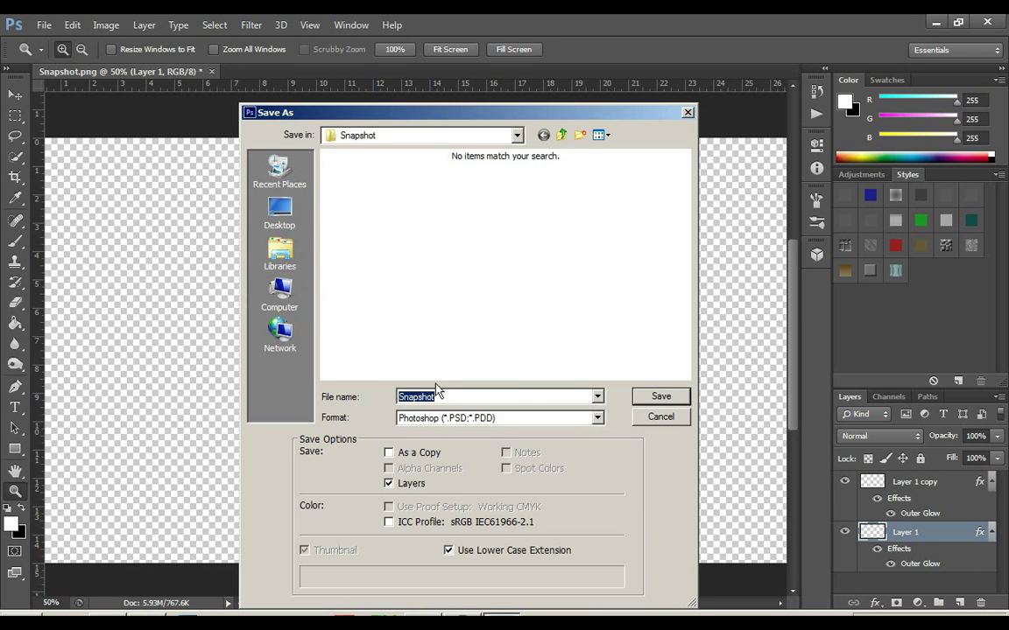
pyautogui.click(452, 418)
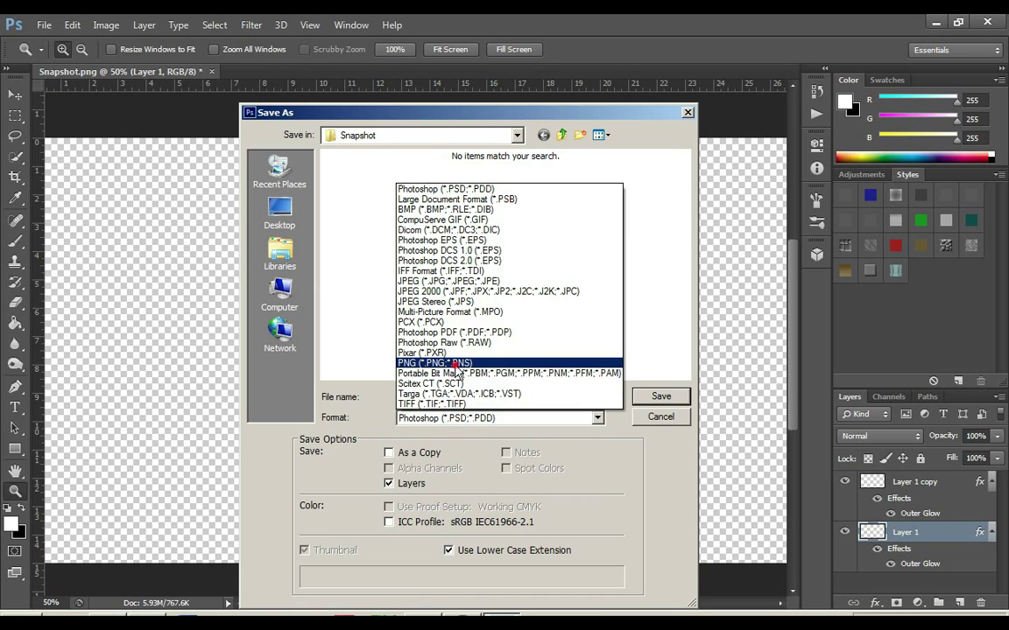
pyautogui.click(449, 362)
pyautogui.doubleClick(429, 397)
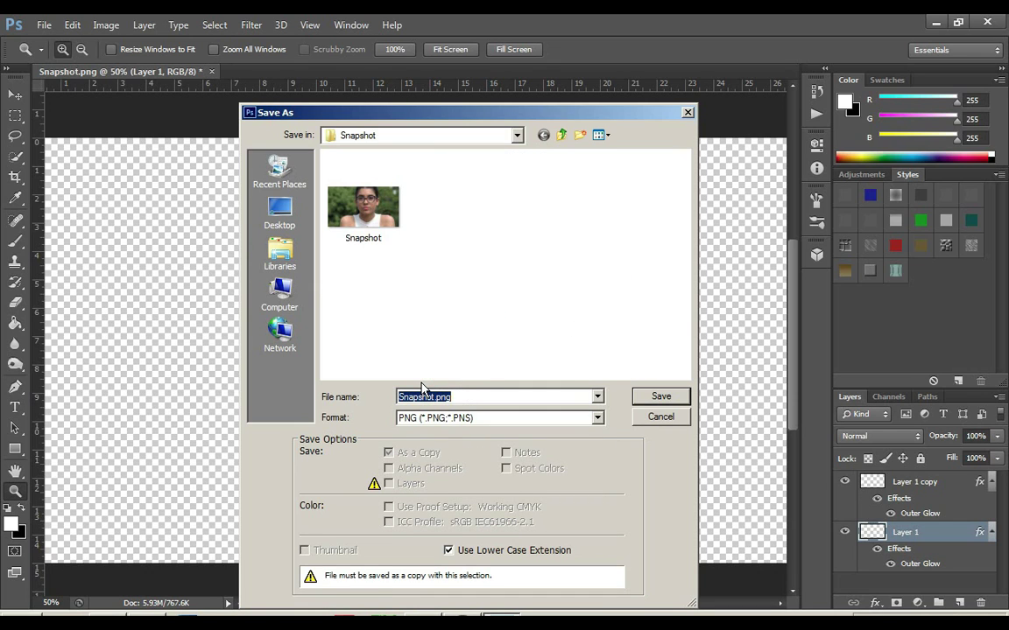
pyautogui.write('P')
pyautogui.press('Return')
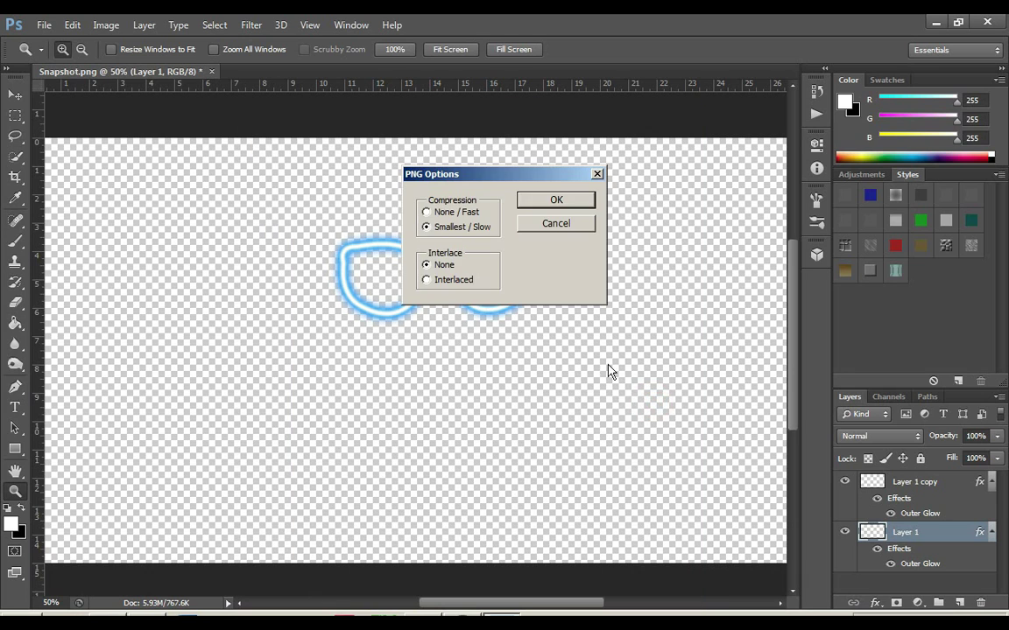
pyautogui.click(560, 202)
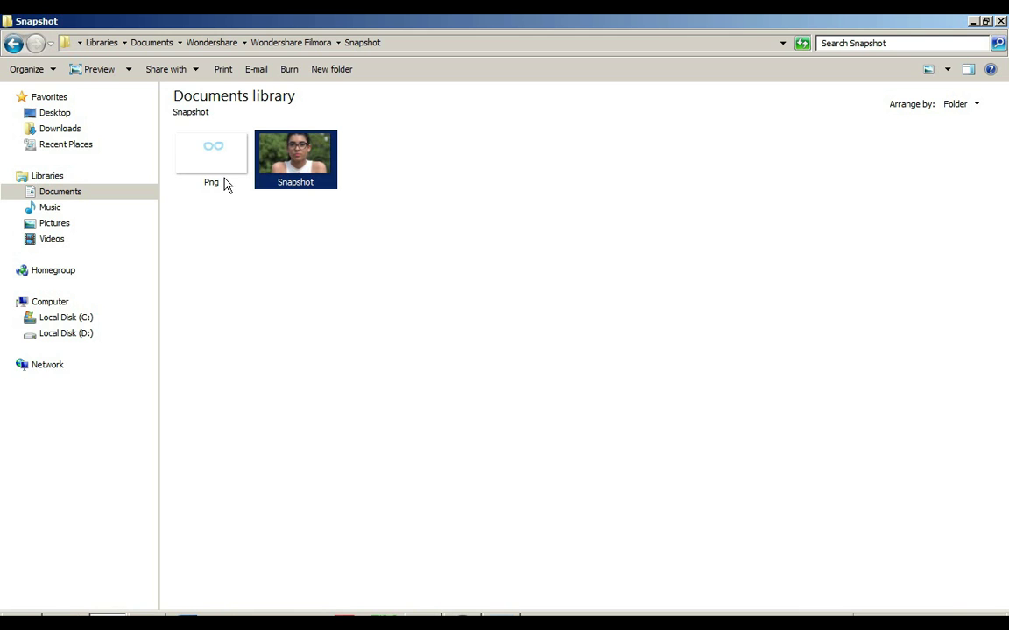
# Step: Preview the Png image in Windows Photo Viewer, close it, and drag the file toward Filmora
pyautogui.doubleClick(213, 162)
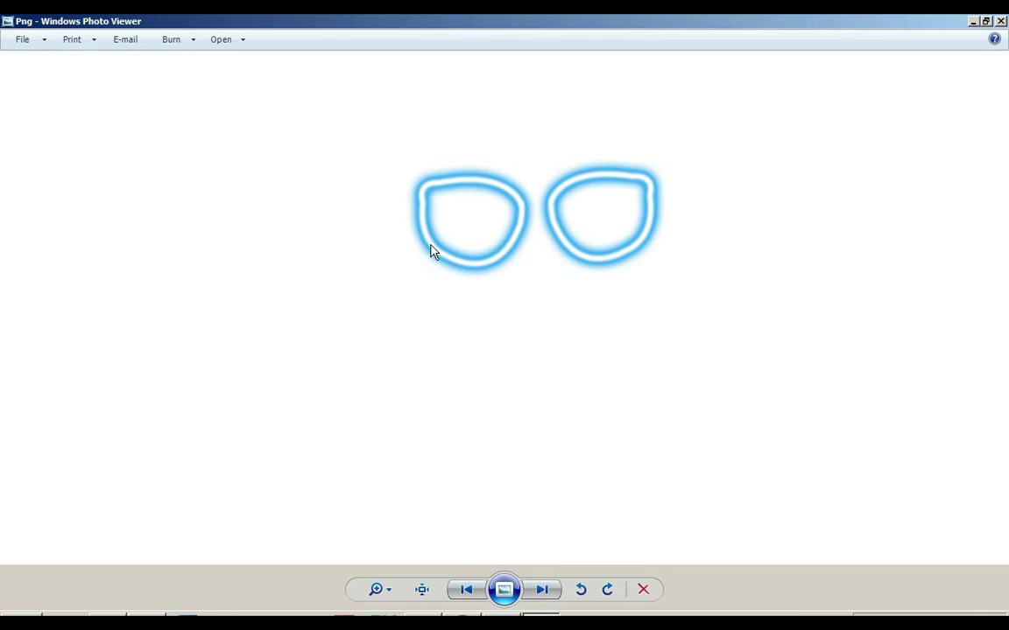
pyautogui.click(1001, 20)
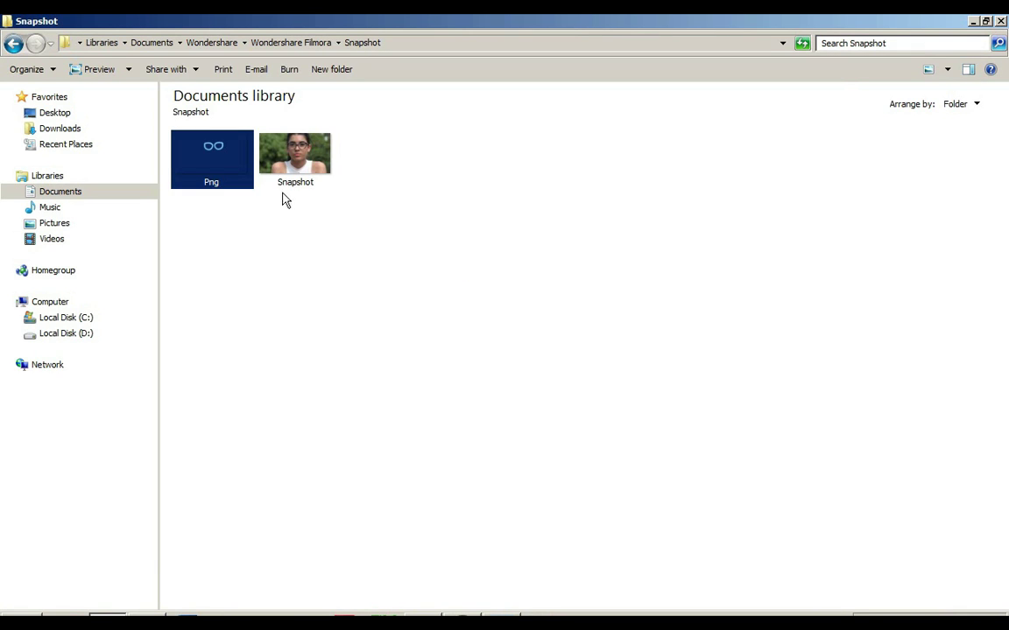
pyautogui.moveTo(210, 166); pyautogui.dragTo(378, 241)
# Step: Put the Png clip on track 2 from 00:00:00:00, stretched to 00:00:09:14
pyautogui.moveTo(456, 153); pyautogui.dragTo(120, 474)
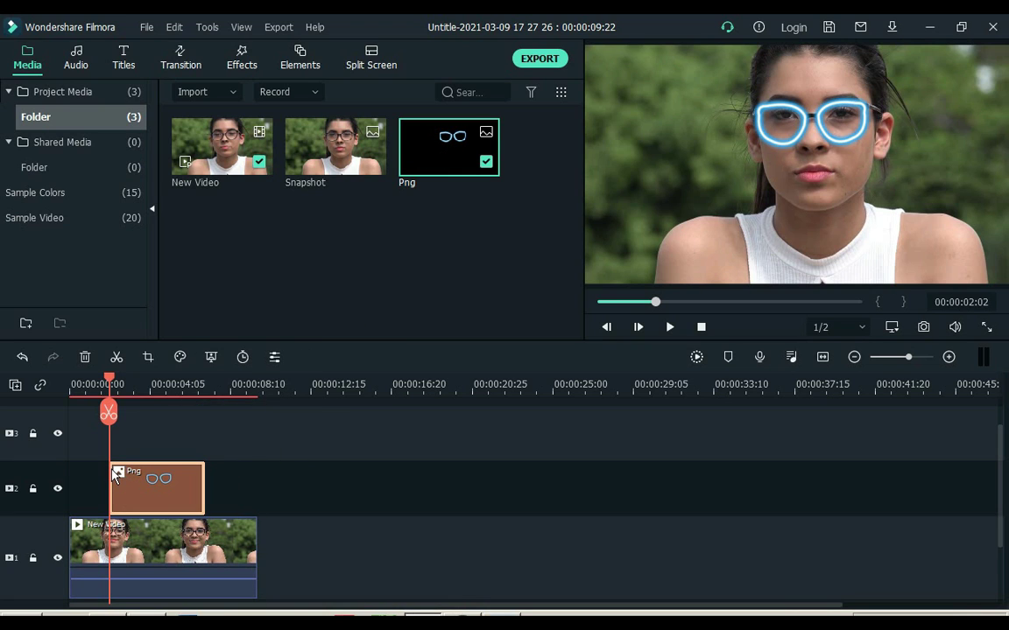
pyautogui.moveTo(108, 487); pyautogui.dragTo(50, 493)
pyautogui.moveTo(120, 501); pyautogui.dragTo(80, 501)
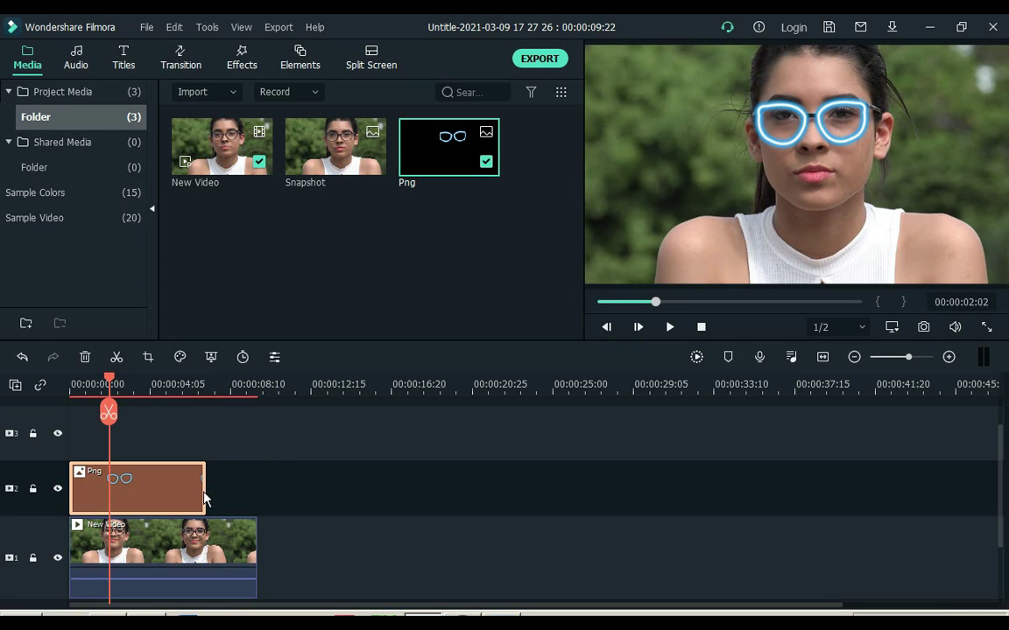
pyautogui.moveTo(203, 491); pyautogui.dragTo(257, 491)
# Step: Enable Motion Tracking on New Video, hide track 2, and move the tracking box onto her glasses
pyautogui.click(122, 550)
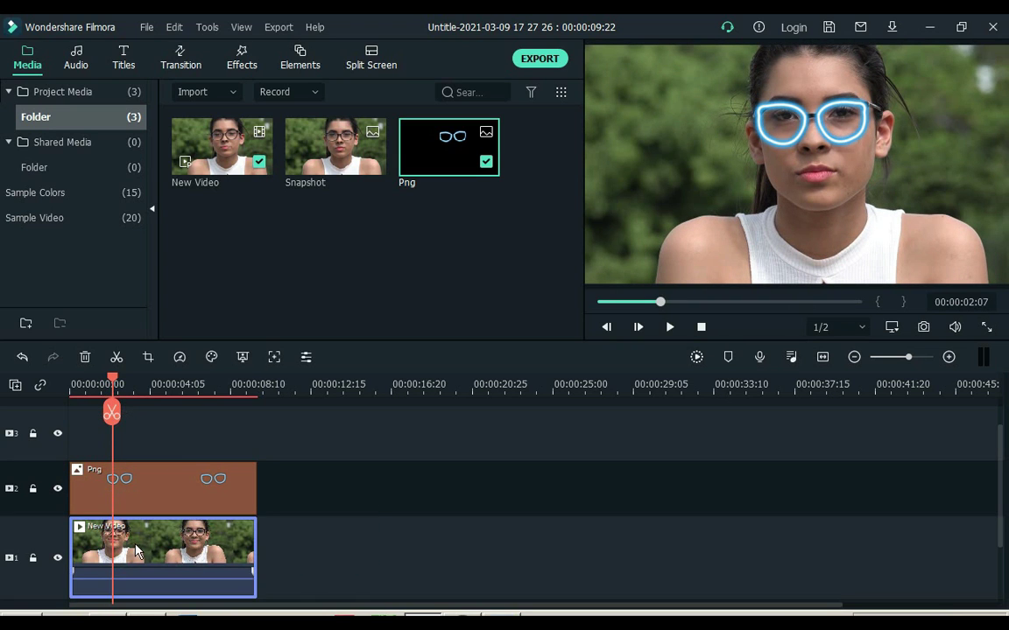
pyautogui.click(275, 358)
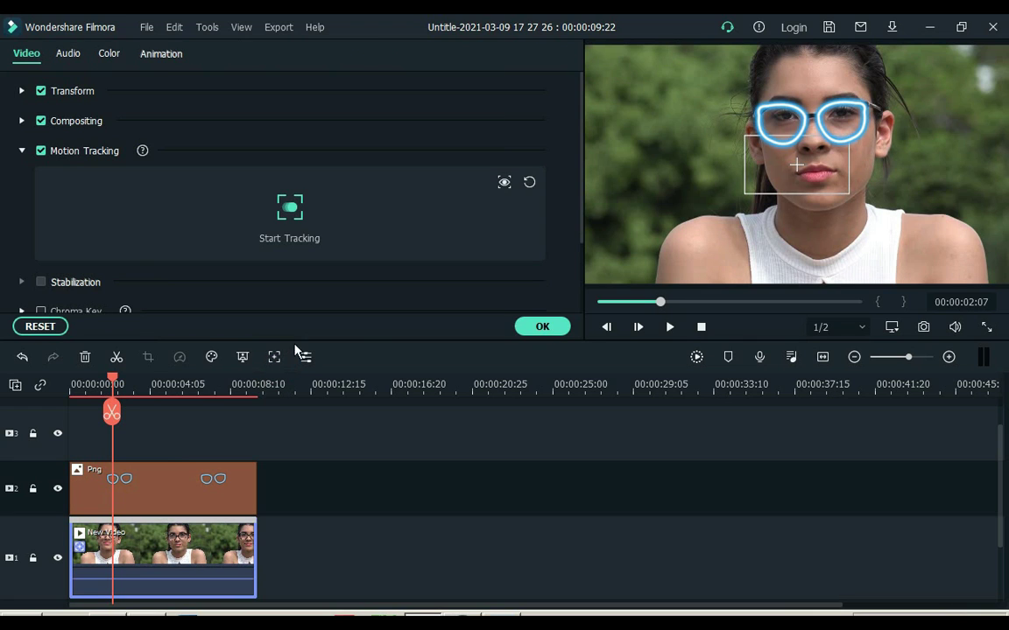
pyautogui.click(57, 489)
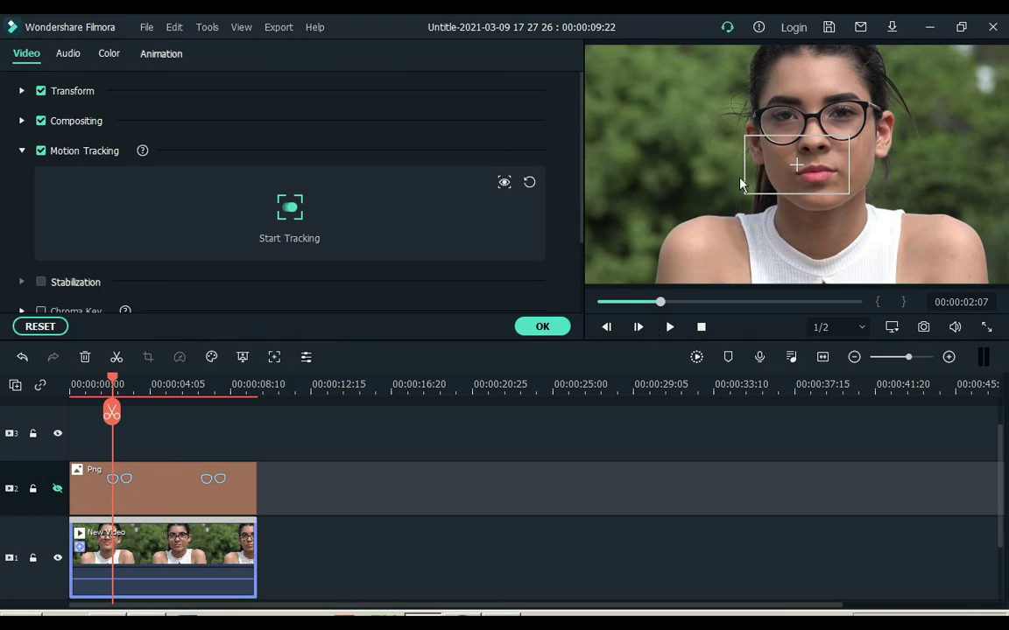
pyautogui.moveTo(797, 170); pyautogui.dragTo(811, 118)
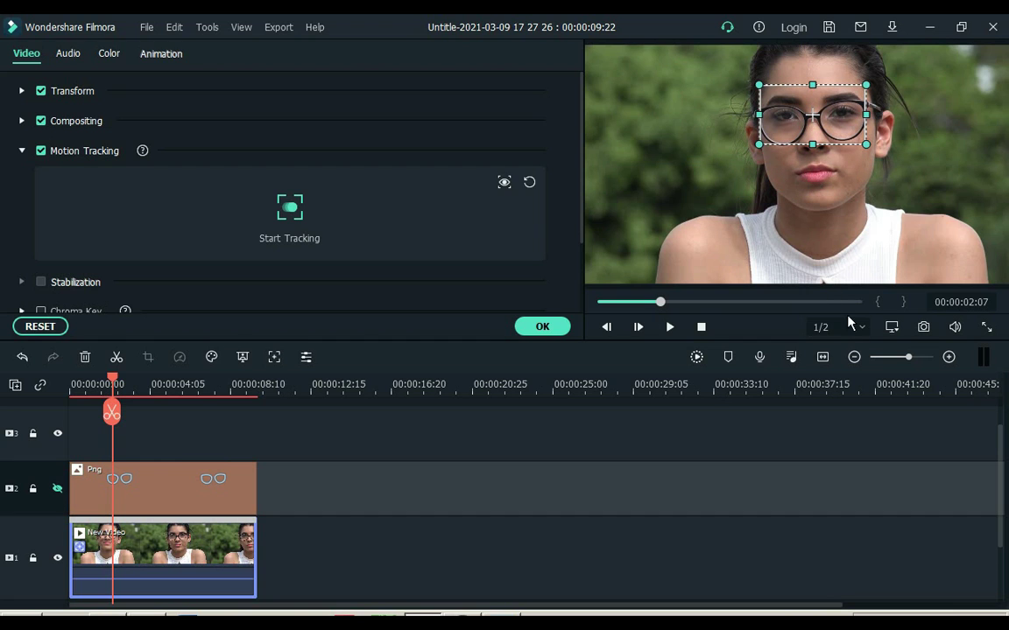
# Step: Zoom the preview to 50% and shrink the tracking box onto the glasses' bridge
pyautogui.click(891, 328)
pyautogui.moveTo(867, 419)
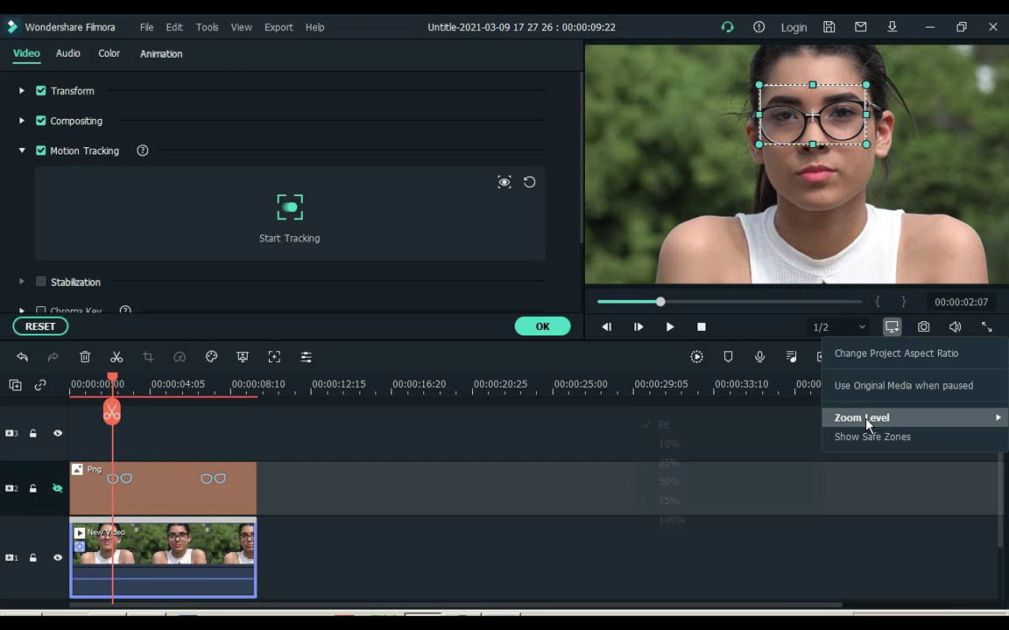
pyautogui.click(691, 483)
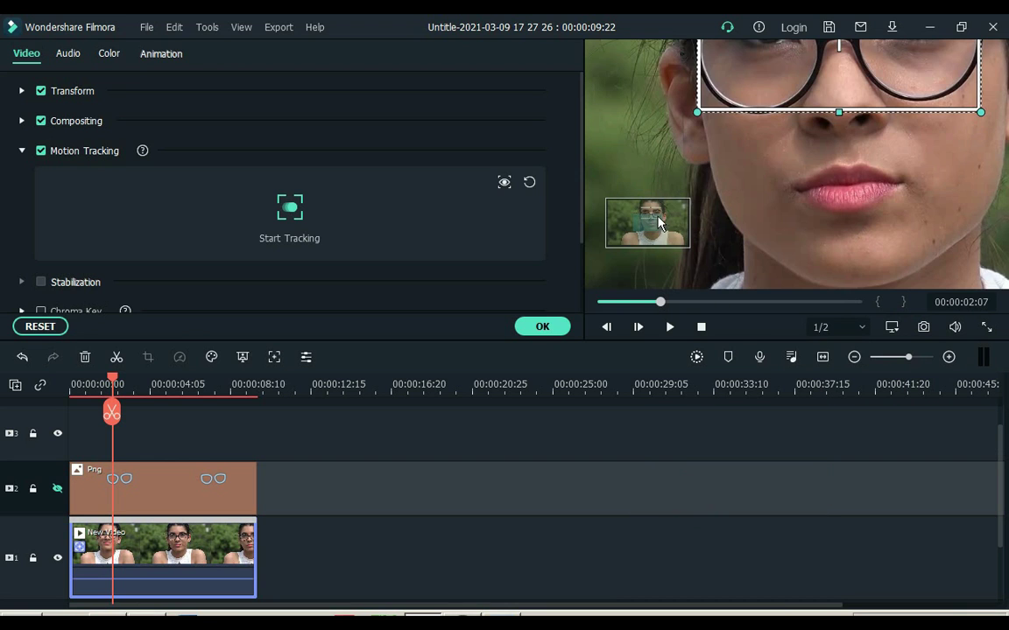
pyautogui.moveTo(655, 228); pyautogui.dragTo(699, 214)
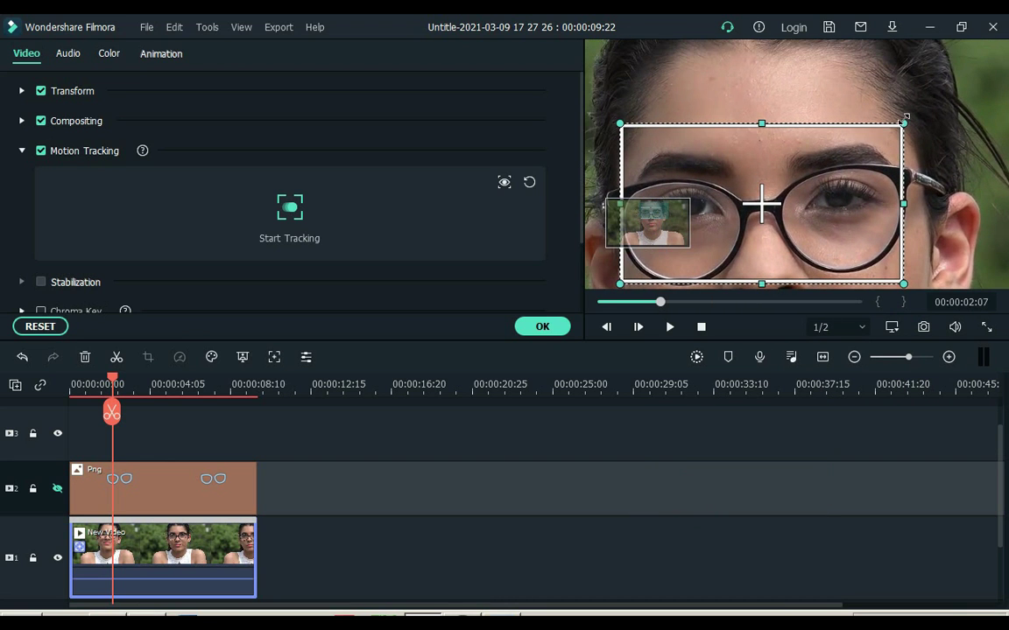
pyautogui.moveTo(905, 116); pyautogui.dragTo(838, 160)
pyautogui.moveTo(685, 160); pyautogui.dragTo(692, 168)
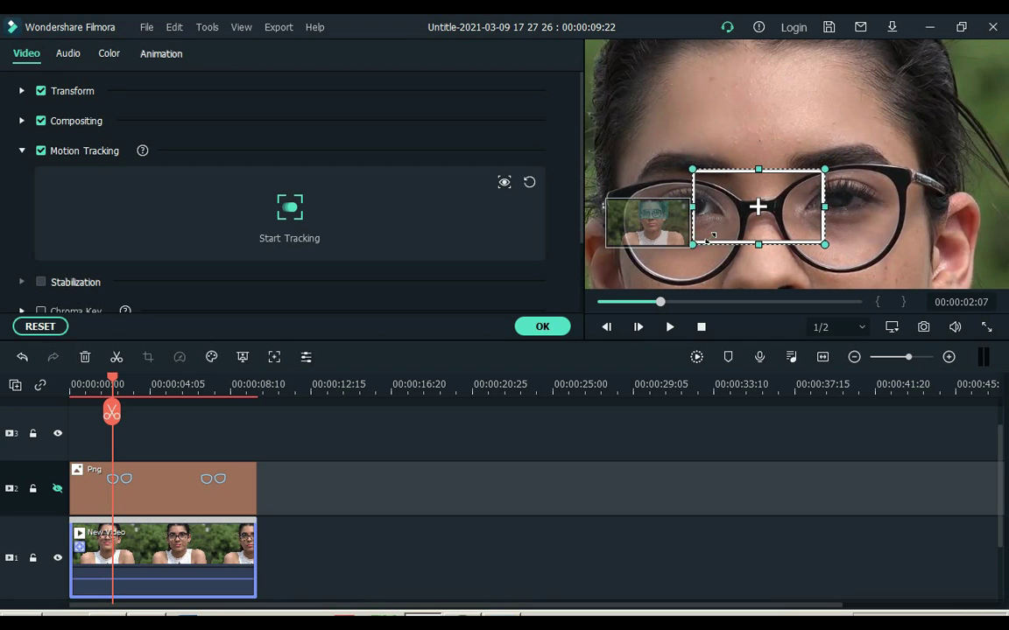
pyautogui.moveTo(689, 249); pyautogui.dragTo(711, 232)
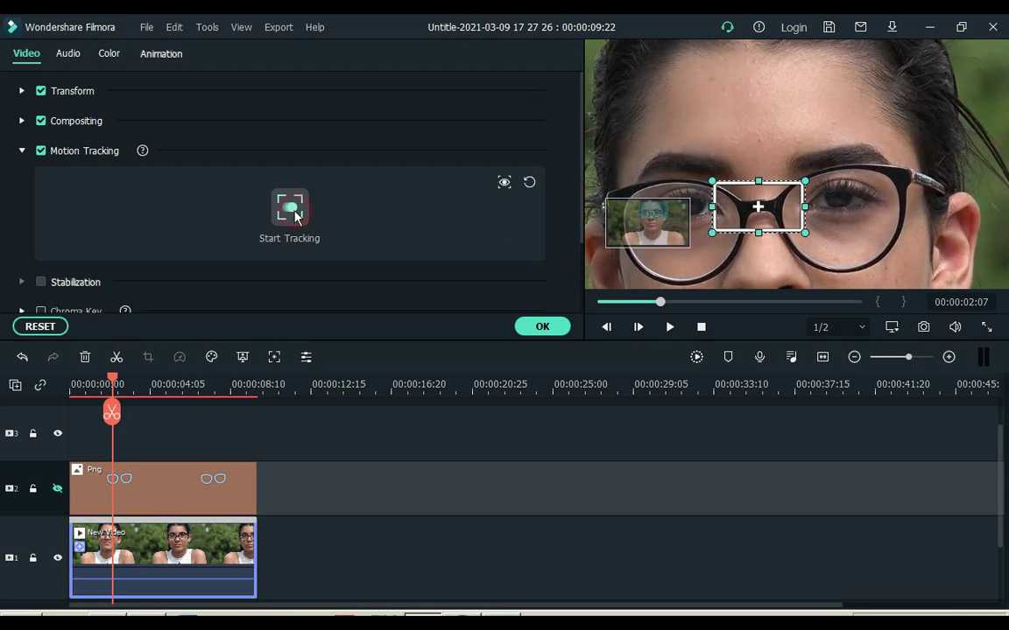
# Step: Track the bridge, unhide track 2, set Png to follow the tracking, and lock track 1
pyautogui.click(291, 211)
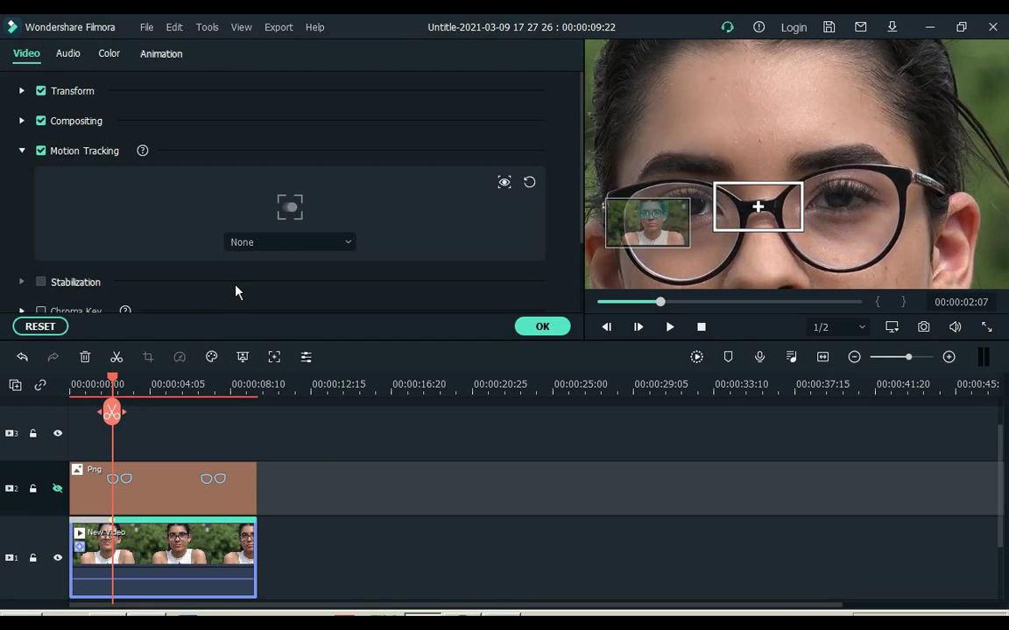
pyautogui.click(57, 488)
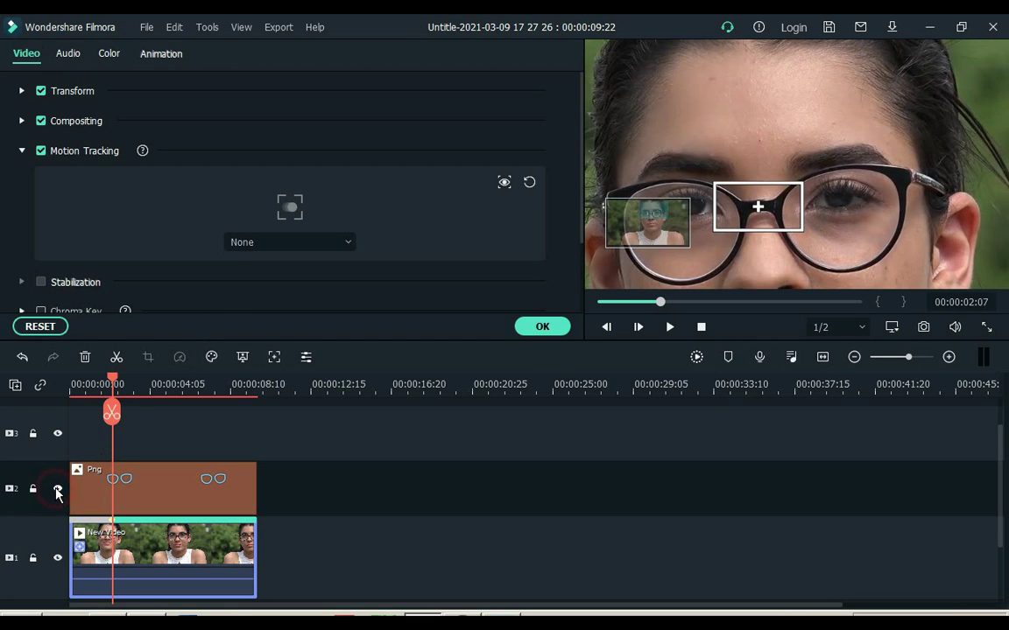
pyautogui.click(271, 242)
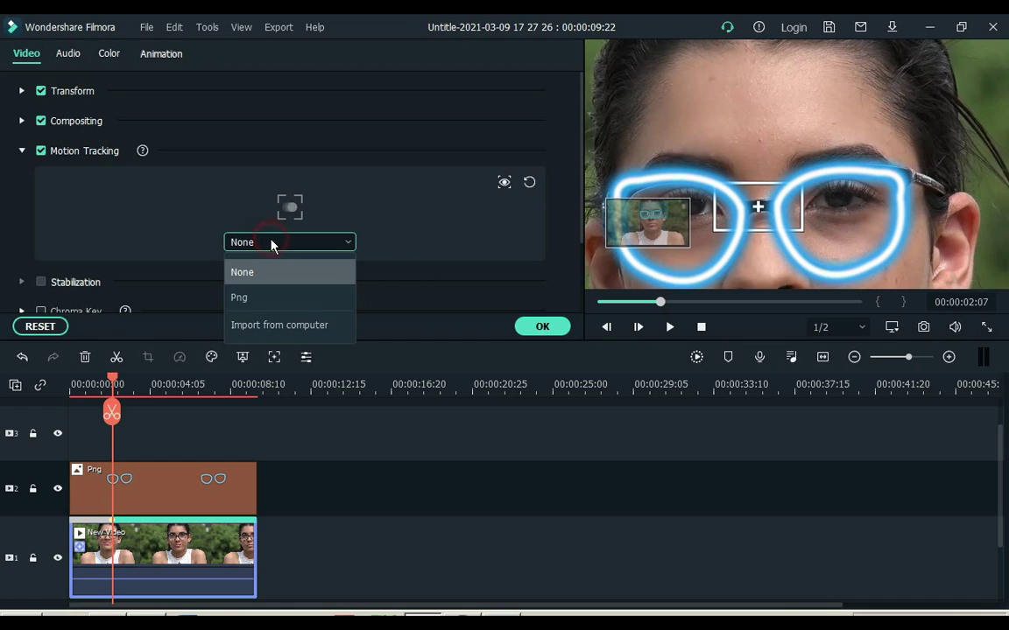
pyautogui.click(263, 298)
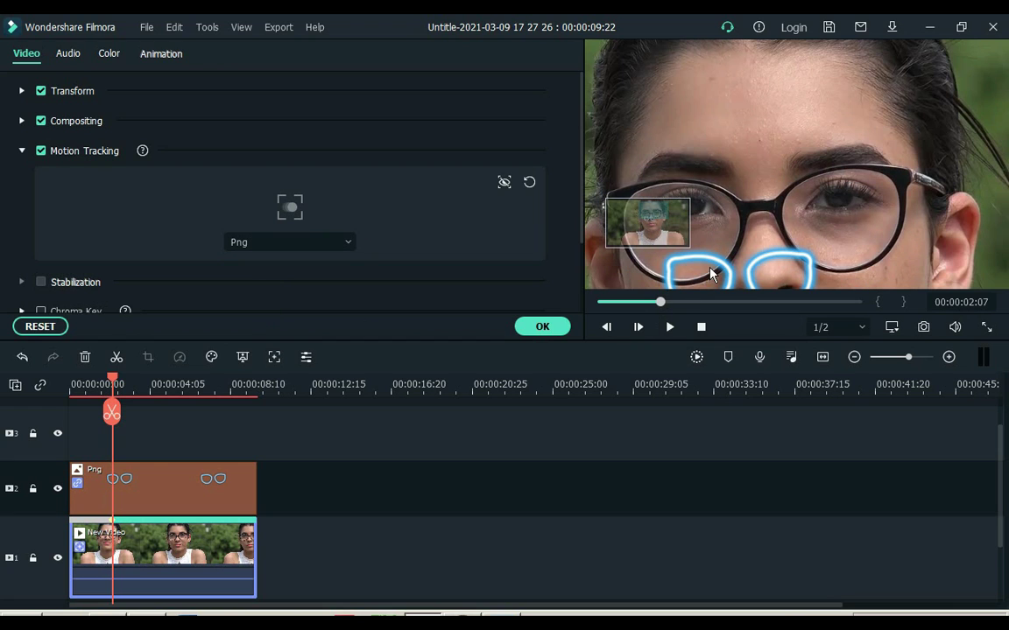
pyautogui.click(32, 560)
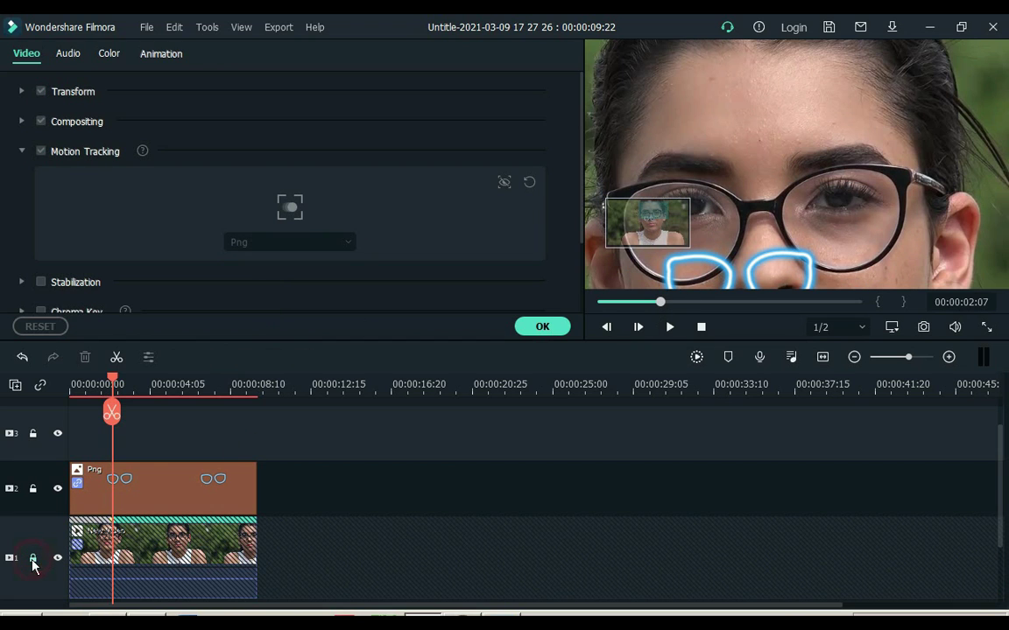
# Step: Move the Png glasses up onto her eyes and enlarge them to about 102% in Transform
pyautogui.click(720, 274)
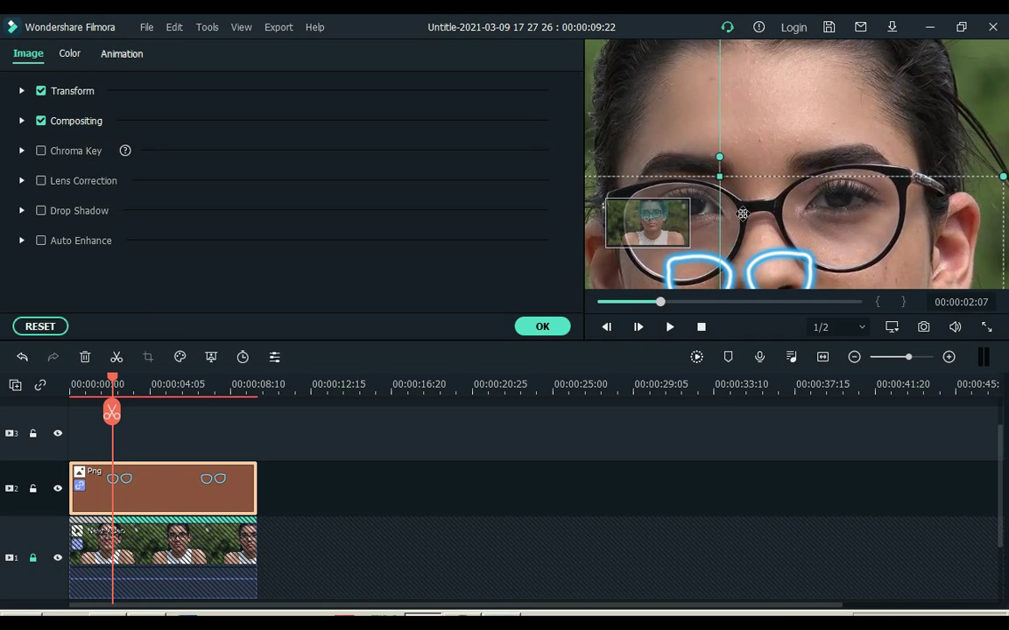
pyautogui.moveTo(720, 271); pyautogui.dragTo(739, 185)
pyautogui.click(22, 91)
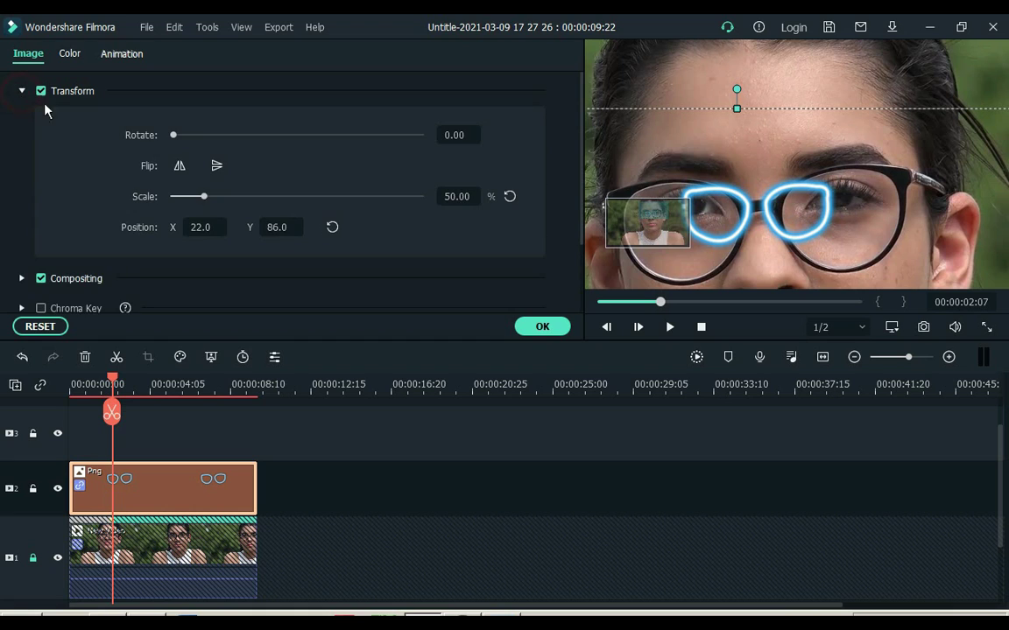
pyautogui.moveTo(216, 203); pyautogui.dragTo(226, 203)
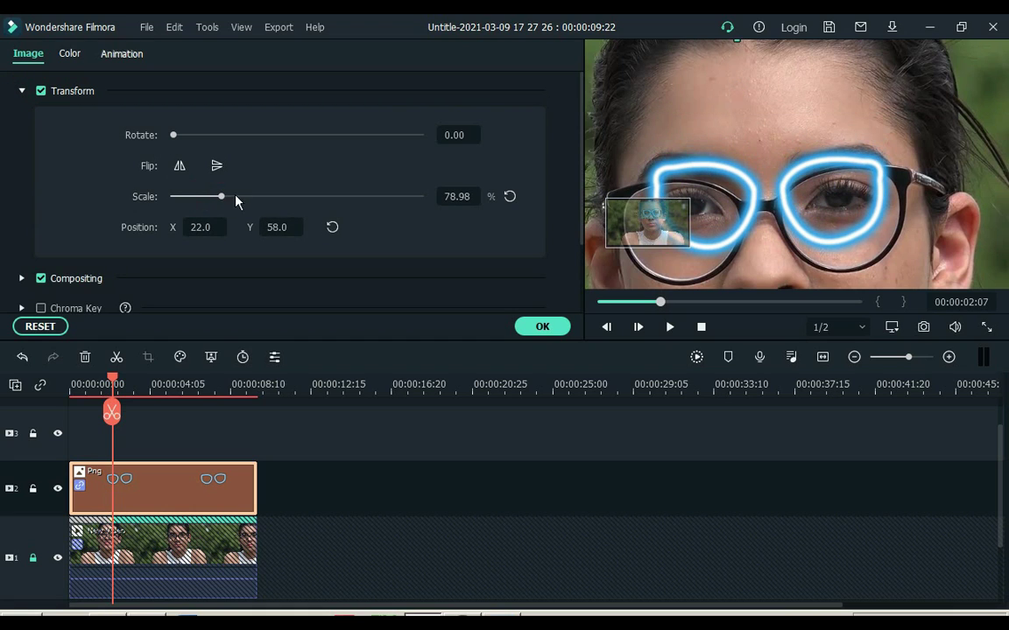
pyautogui.moveTo(225, 197); pyautogui.dragTo(235, 197)
# Step: Fine-tune the glasses to 100.64% scale at position X 1.0, Y 0.0 over her frames, then apply
pyautogui.moveTo(633, 222); pyautogui.dragTo(645, 225)
pyautogui.press('Left')
pyautogui.press('Left')
pyautogui.press('Left')
pyautogui.press('Left')
pyautogui.press('Left')
pyautogui.press('Left')
pyautogui.press('Left')
pyautogui.press('Left')
pyautogui.press('Left')
pyautogui.press('Left')
pyautogui.press('Left')
pyautogui.press('Left')
pyautogui.press('Left')
pyautogui.press('Left')
pyautogui.press('Right')
pyautogui.press('Down')
pyautogui.press('Down')
pyautogui.press('Down')
pyautogui.press('Down')
pyautogui.press('Down')
pyautogui.press('Down')
pyautogui.press('Down')
pyautogui.press('Down')
pyautogui.press('Down')
pyautogui.press('Down')
pyautogui.press('Down')
pyautogui.press('Down')
pyautogui.press('Down')
pyautogui.press('Down')
pyautogui.press('Down')
pyautogui.press('Down')
pyautogui.press('Down')
pyautogui.press('Down')
pyautogui.press('Down')
pyautogui.press('Down')
pyautogui.press('Up')
pyautogui.press('Up')
pyautogui.press('Up')
pyautogui.press('Up')
pyautogui.press('Up')
pyautogui.press('Up')
pyautogui.press('Up')
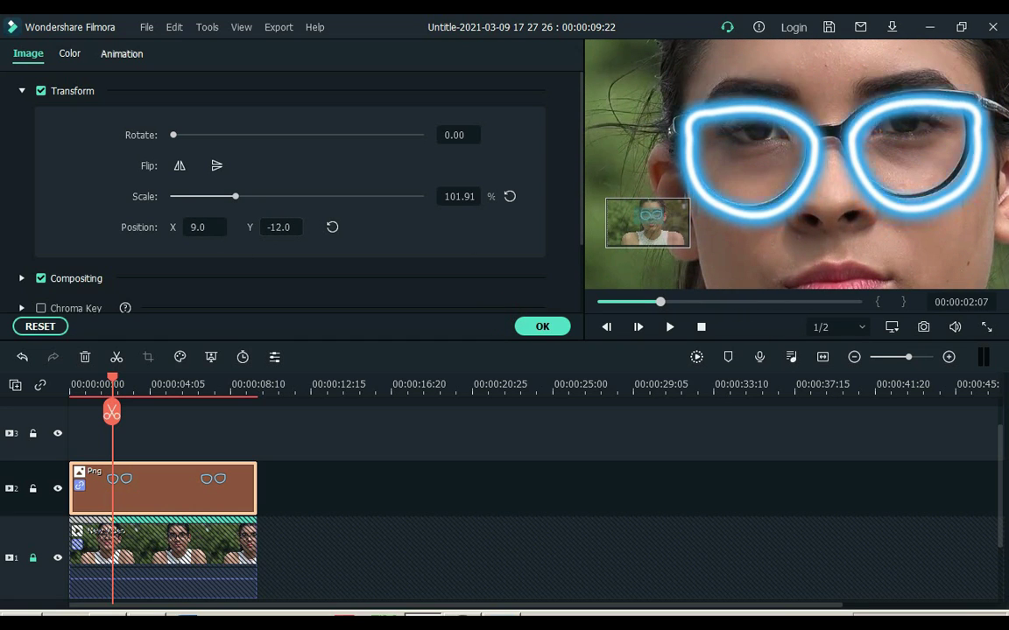
pyautogui.moveTo(827, 162); pyautogui.dragTo(828, 165)
pyautogui.moveTo(202, 227); pyautogui.dragTo(194, 228)
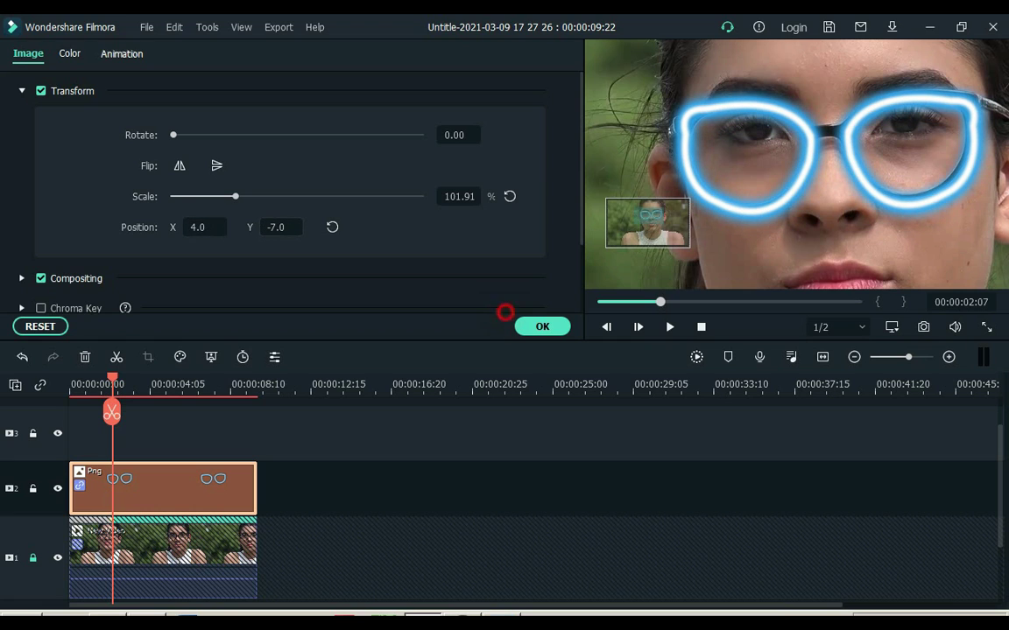
pyautogui.moveTo(828, 165)
pyautogui.mouseDown()
pyautogui.moveTo(842, 162)
pyautogui.moveTo(819, 163)
pyautogui.mouseUp()
pyautogui.moveTo(236, 201); pyautogui.dragTo(235, 198)
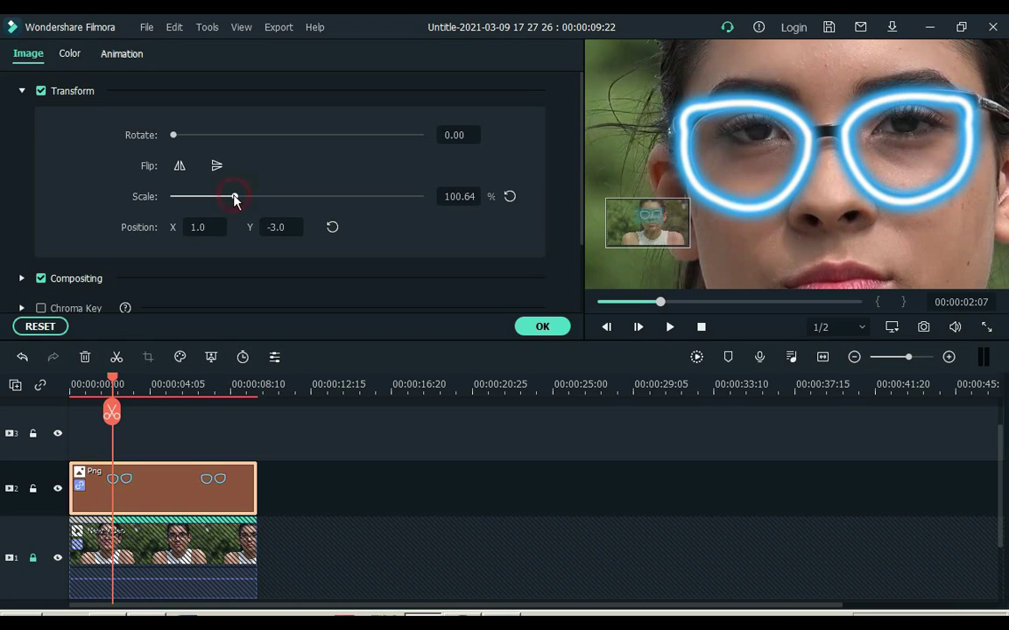
pyautogui.click(536, 331)
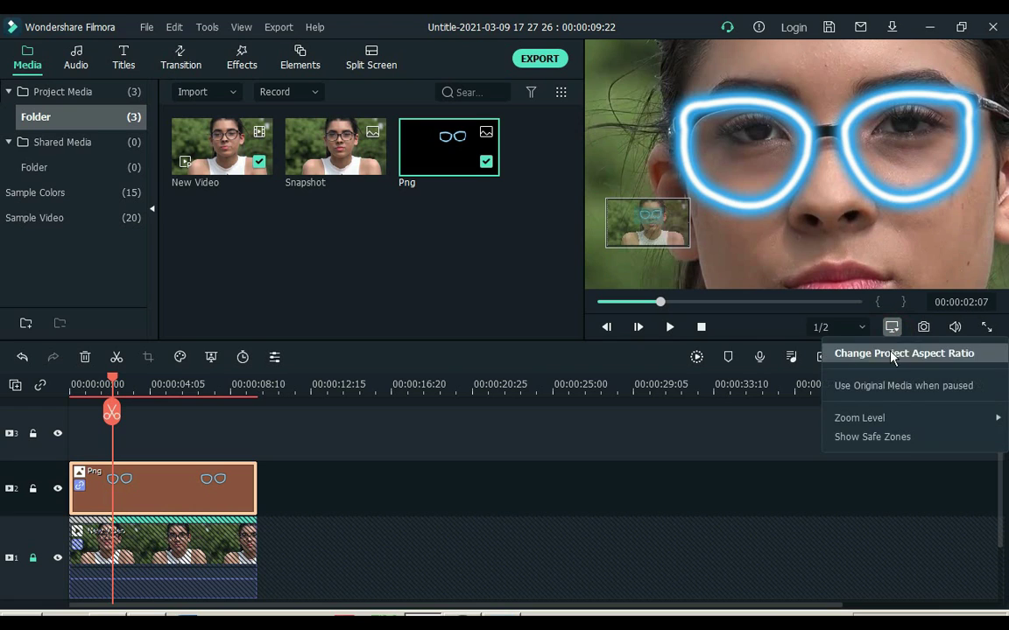
# Step: Set the preview zoom level to Fit and play the video to check the tracked glasses
pyautogui.moveTo(836, 427)
pyautogui.click(722, 425)
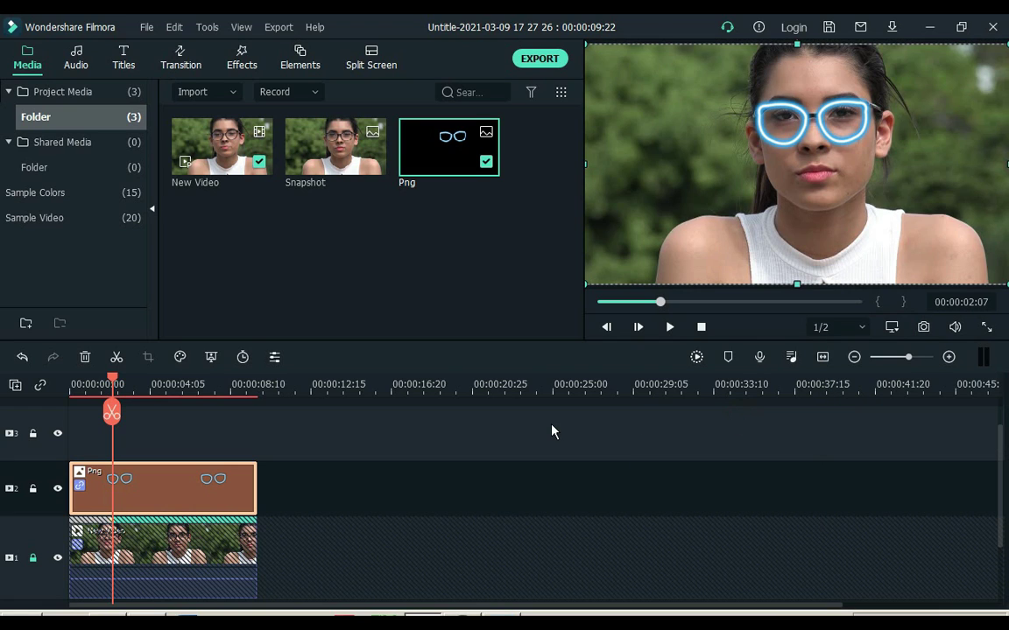
pyautogui.press('space')
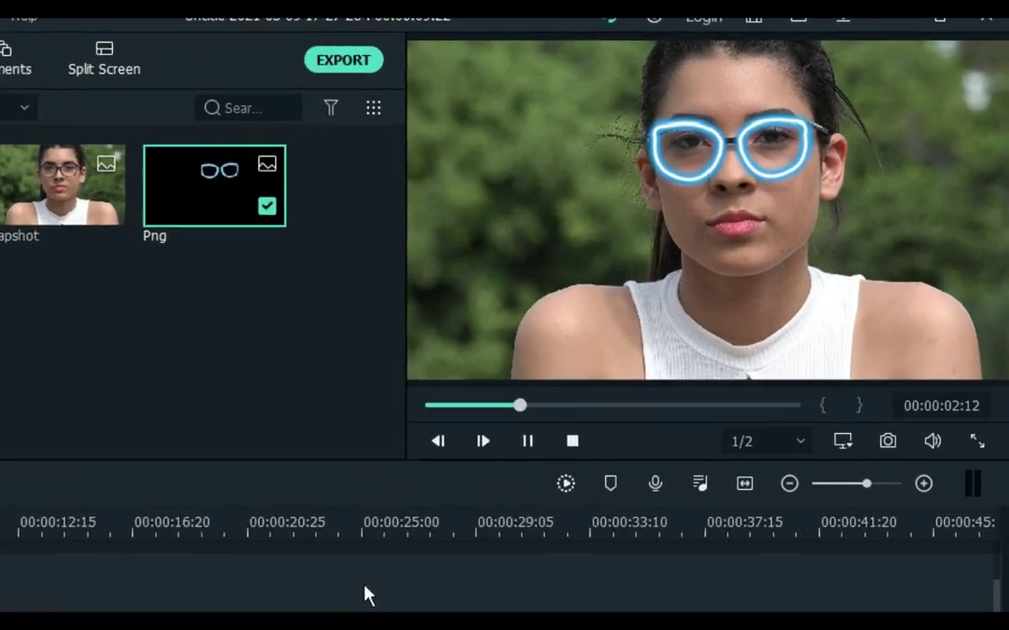